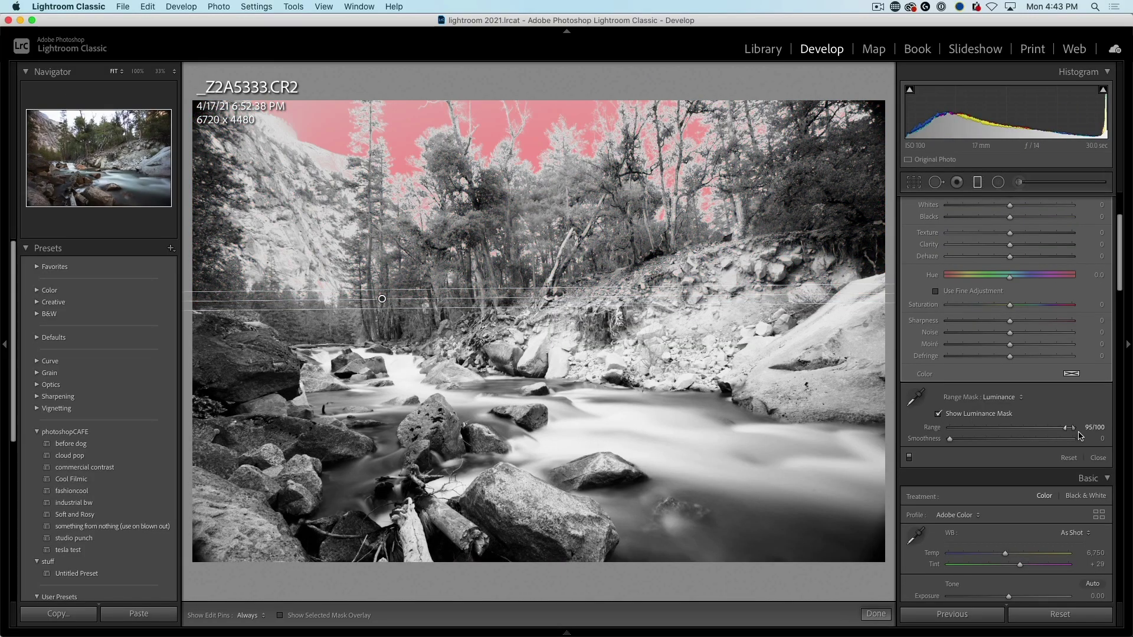
# Open the first photo, the cliff before snowy peaks, full-size in Loupe view
pyautogui.moveTo(1080, 436); pyautogui.dragTo(1073, 436)
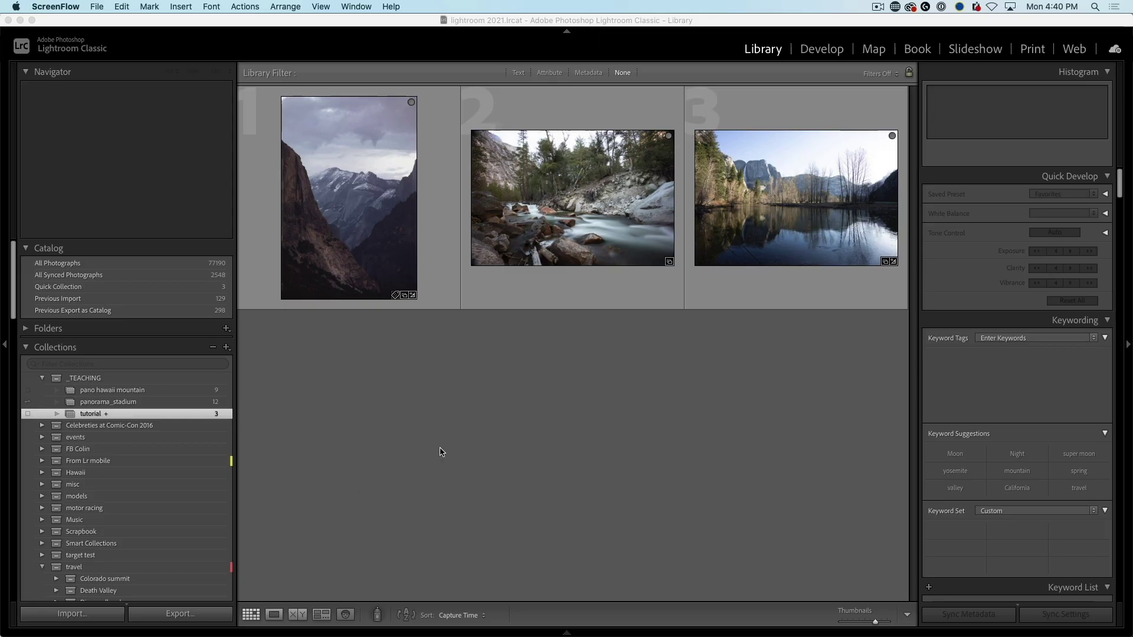
pyautogui.doubleClick(327, 184)
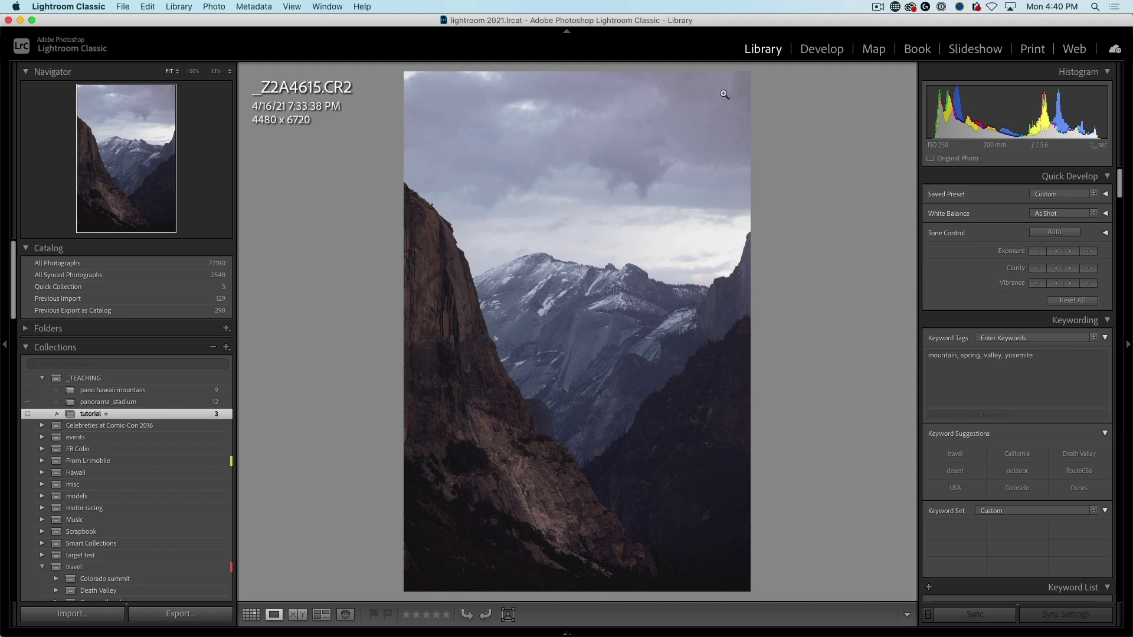
# Switch to the Develop module to edit the cliff photo
pyautogui.click(832, 51)
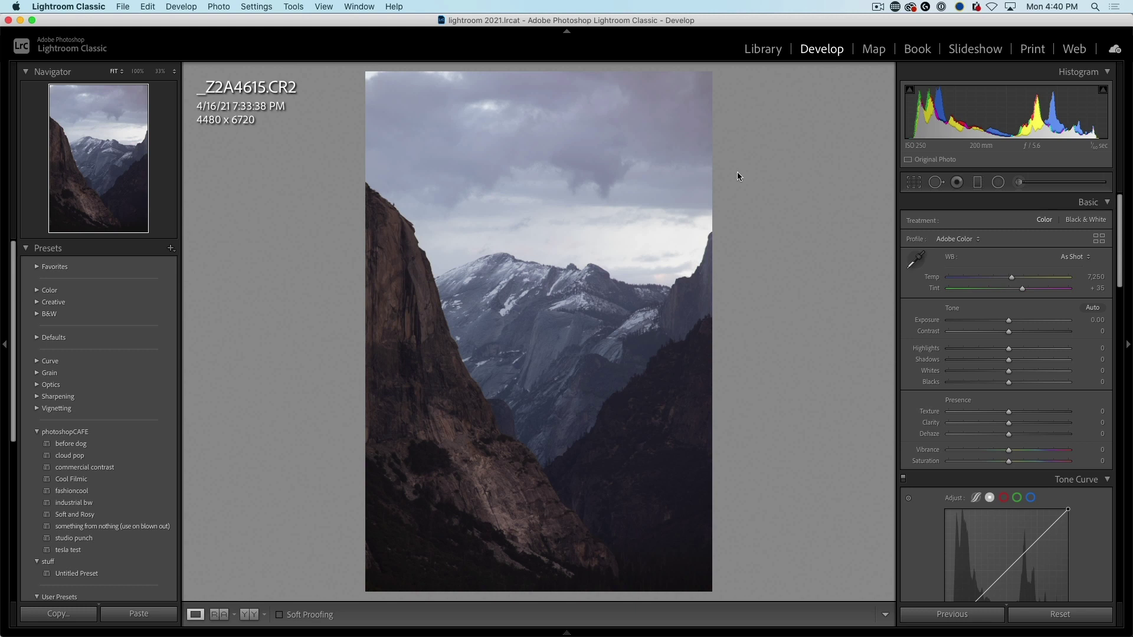
# Drag a diagonal graduated filter over the left cliff and set its Exposure to -4.00
pyautogui.click(978, 183)
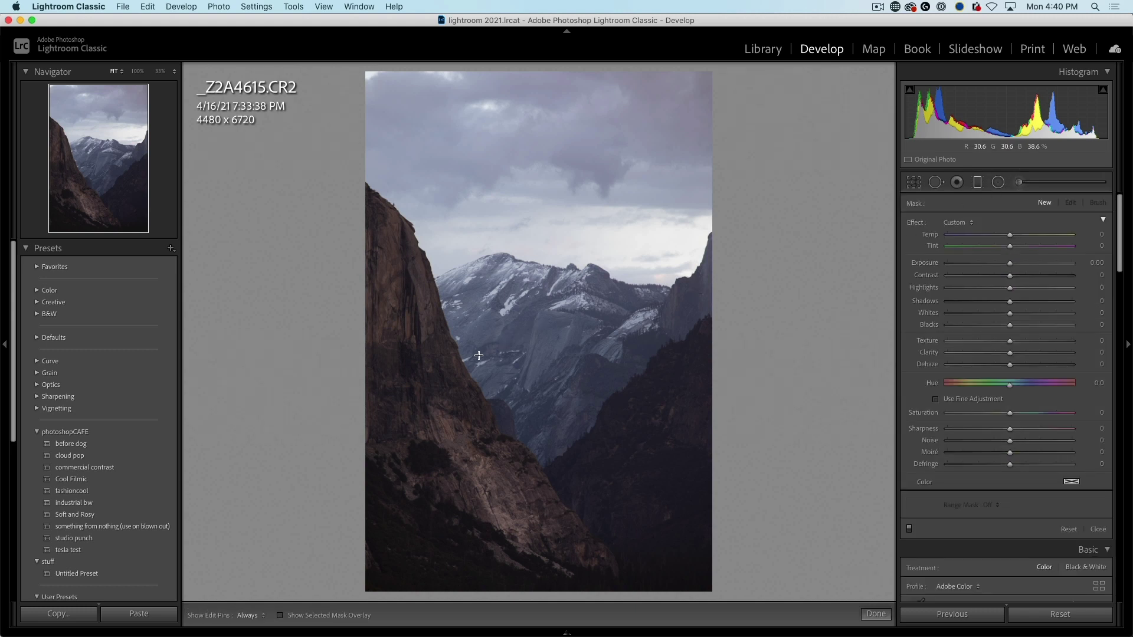
pyautogui.moveTo(486, 353); pyautogui.dragTo(545, 320)
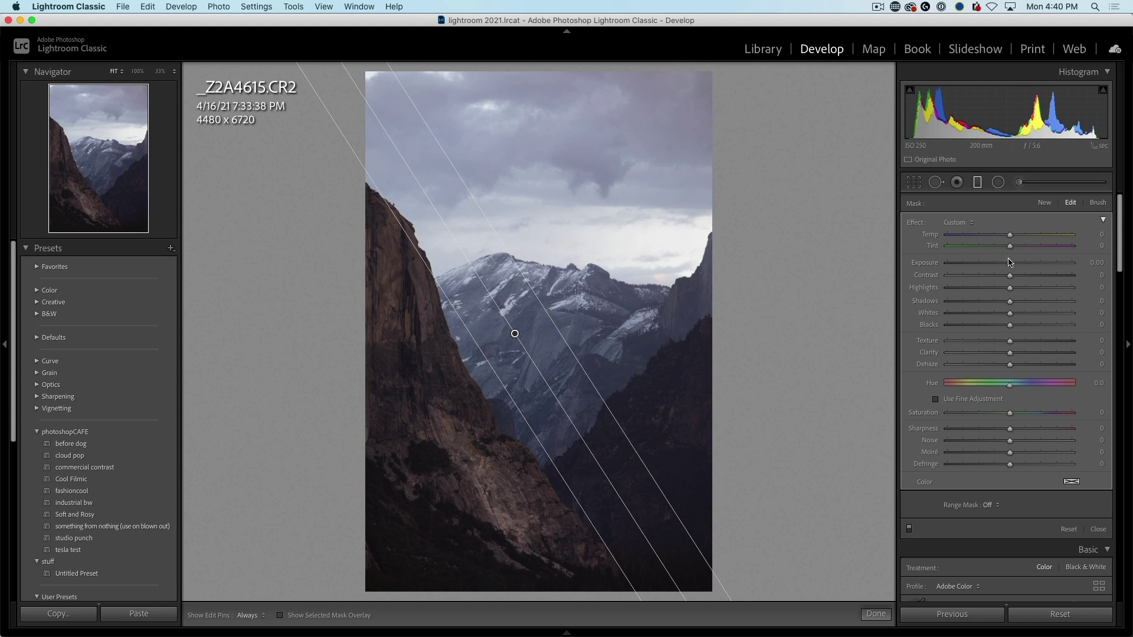
pyautogui.moveTo(1009, 262); pyautogui.dragTo(919, 263)
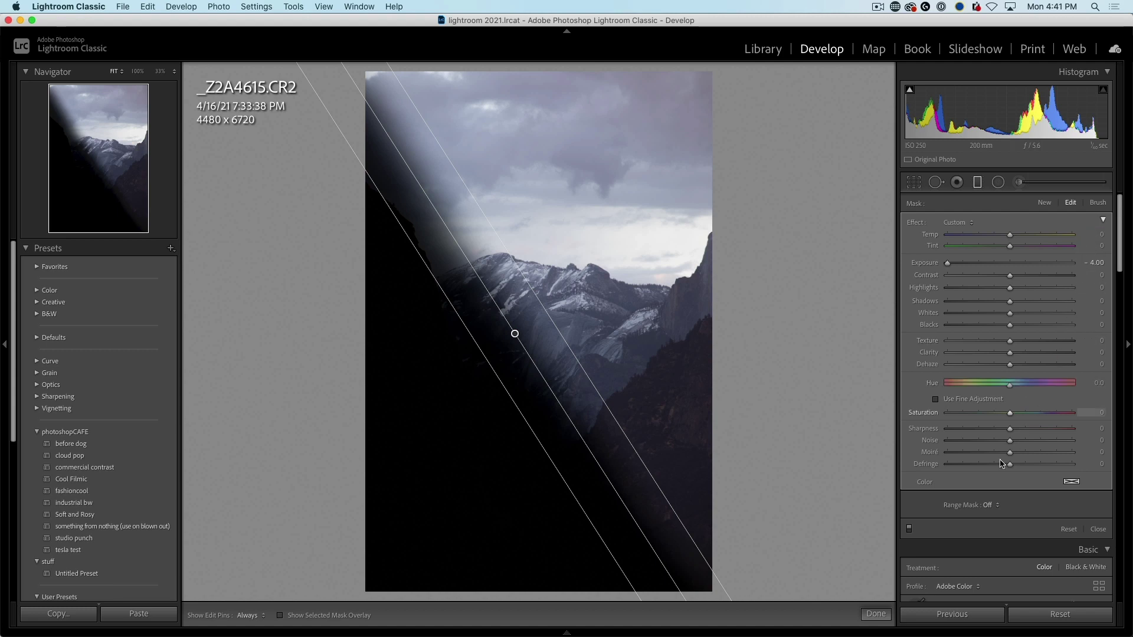
# Set the filter's Range Mask to Color, sampling three spots on the cliff face
pyautogui.click(992, 505)
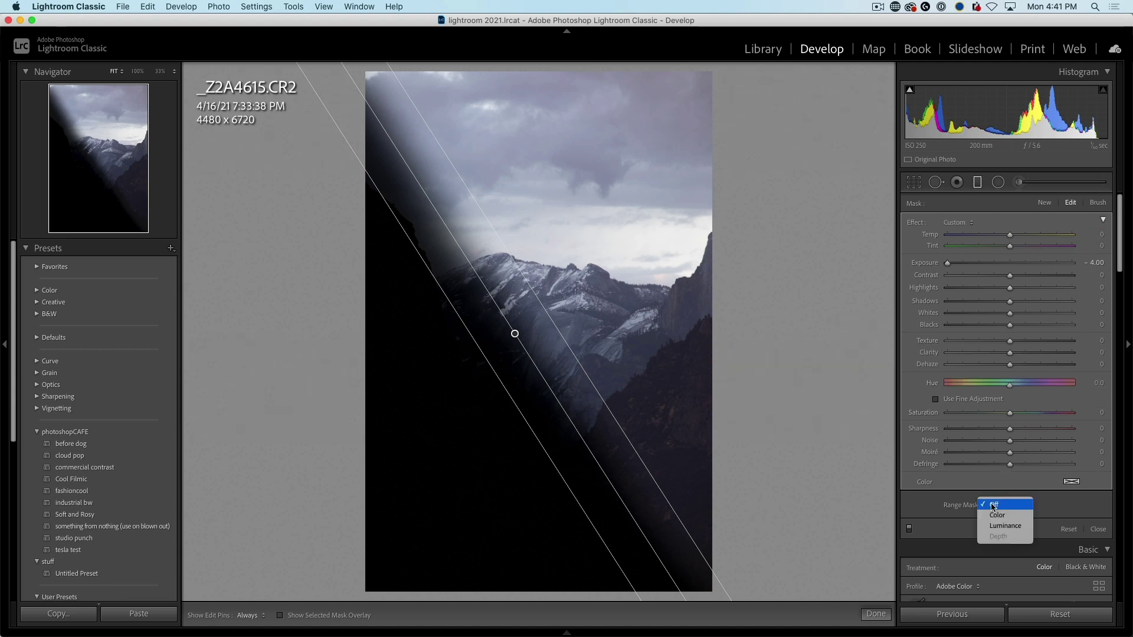
pyautogui.click(996, 515)
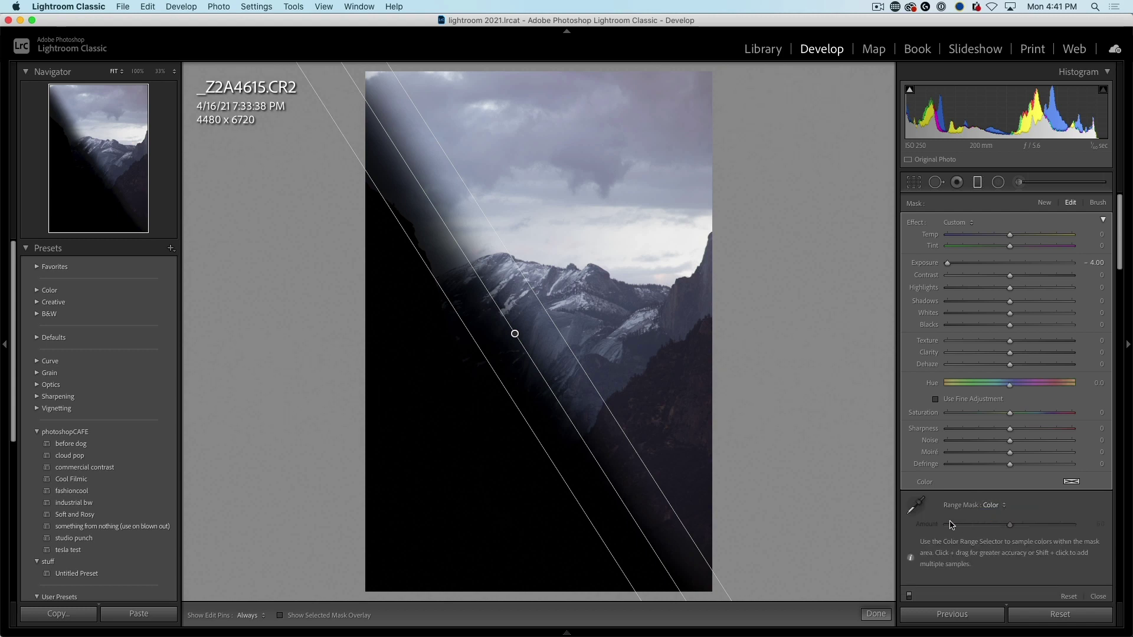
pyautogui.click(916, 505)
pyautogui.click(414, 382)
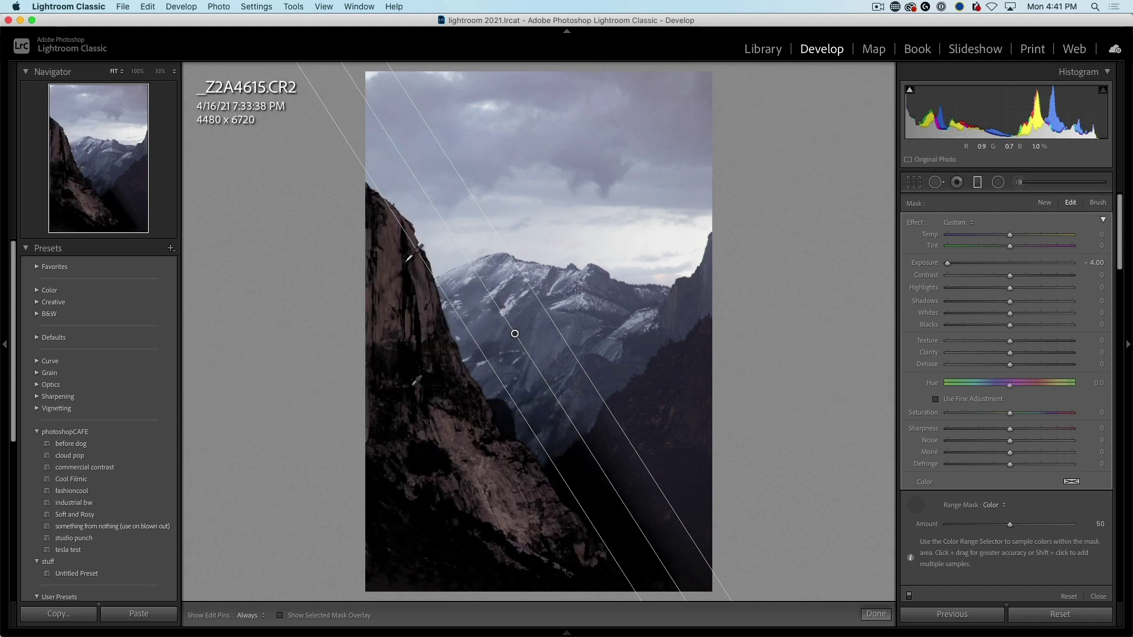
pyautogui.click(396, 246)
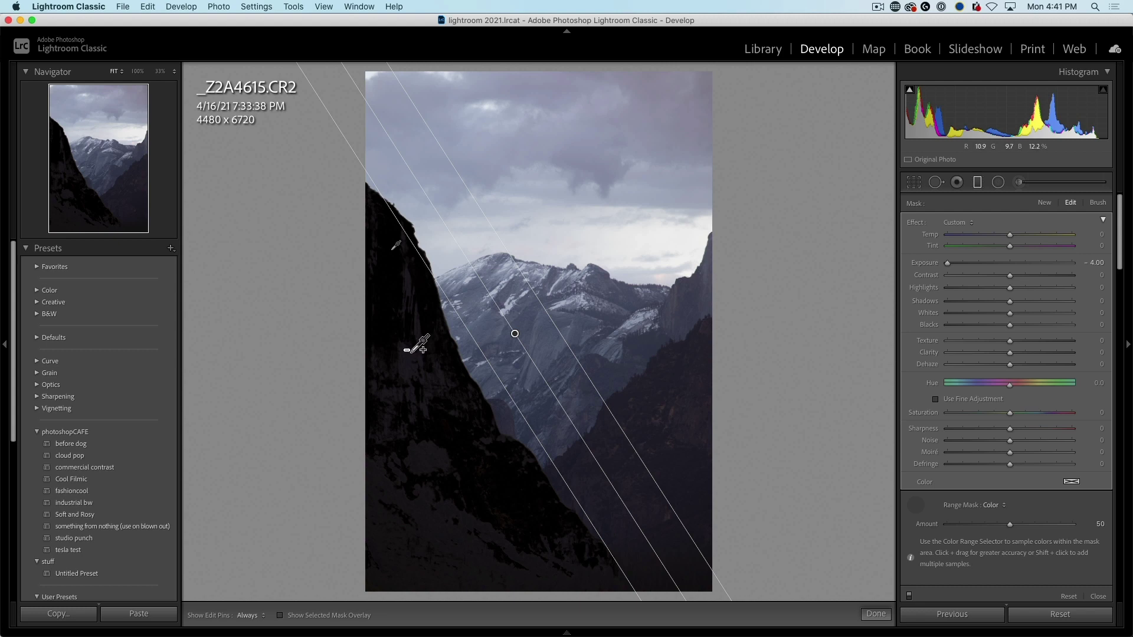
pyautogui.keyDown('shift'); pyautogui.click(412, 346); pyautogui.keyUp('shift')
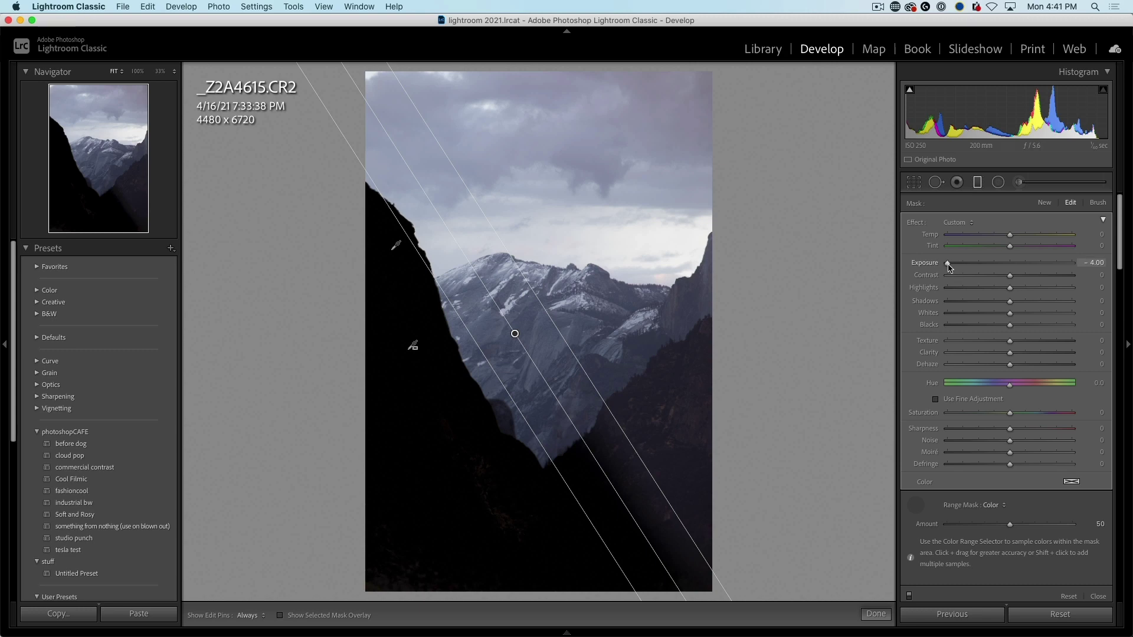
# Set the cliff filter to Exposure 0.46, Texture 39, Clarity 8 and Temp 18, then close it
pyautogui.moveTo(957, 268); pyautogui.dragTo(1032, 266)
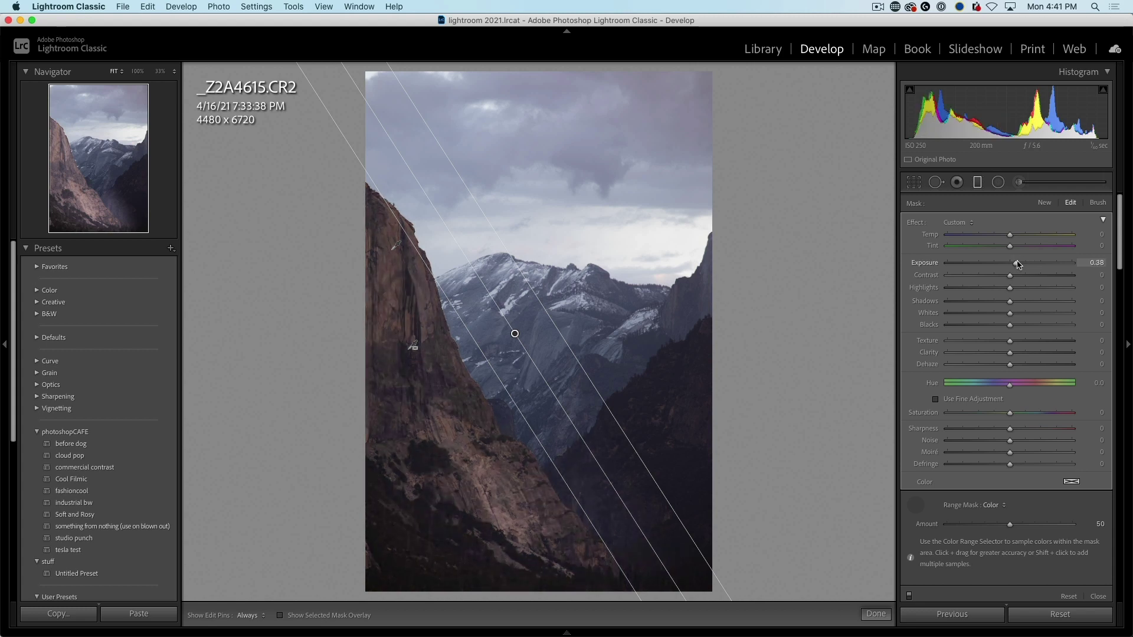
pyautogui.moveTo(1021, 264); pyautogui.dragTo(1017, 265)
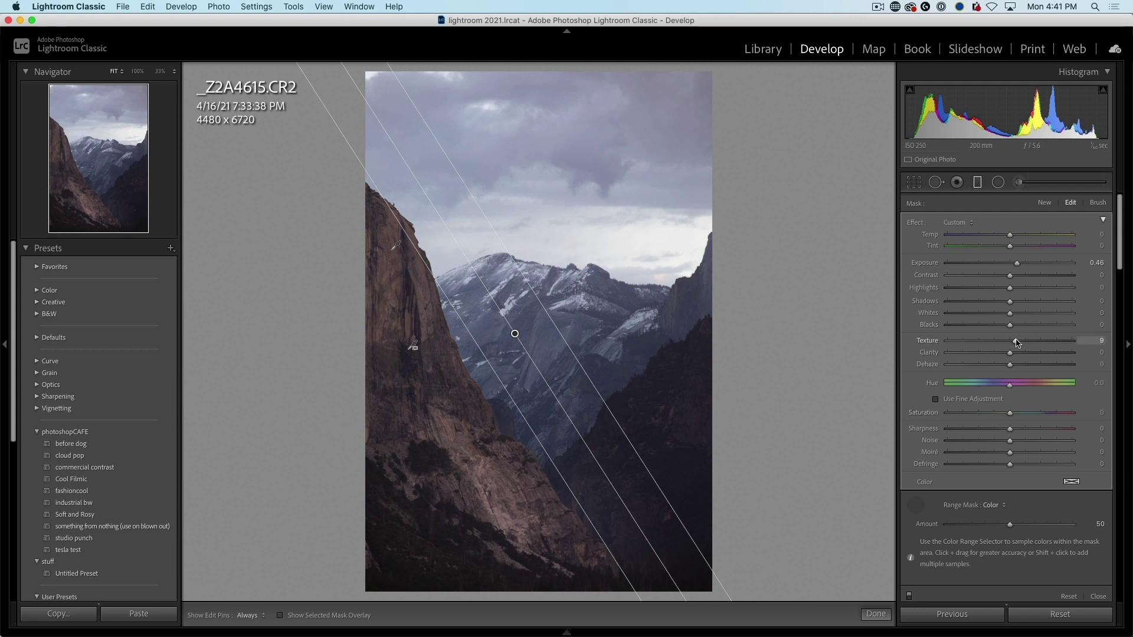
pyautogui.moveTo(1029, 343); pyautogui.dragTo(1034, 342)
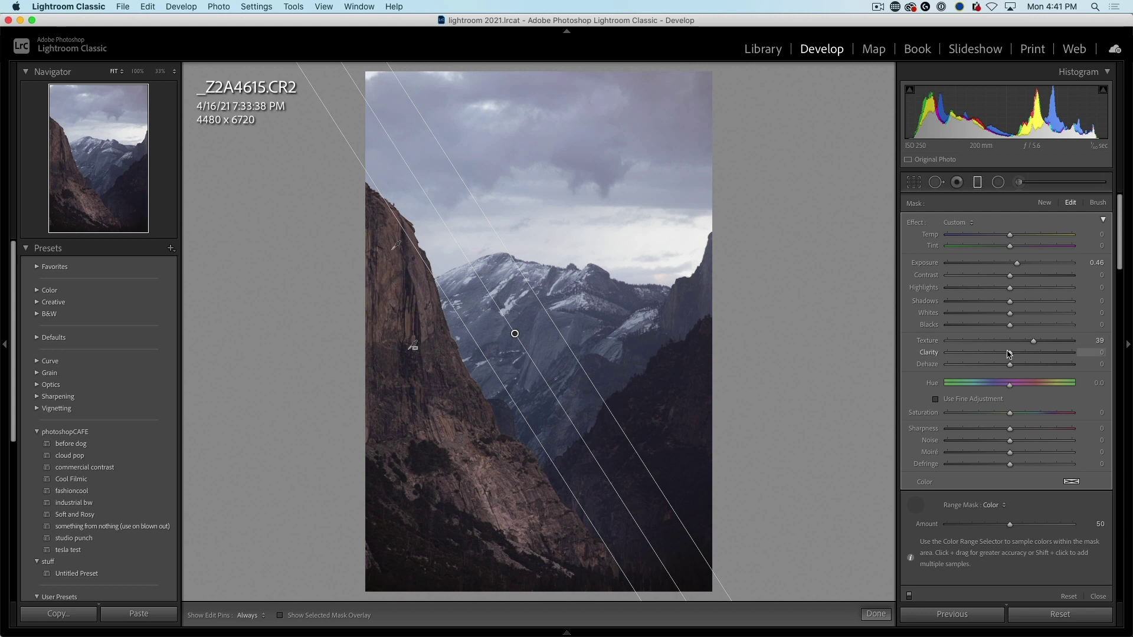
pyautogui.moveTo(1014, 354); pyautogui.dragTo(1017, 355)
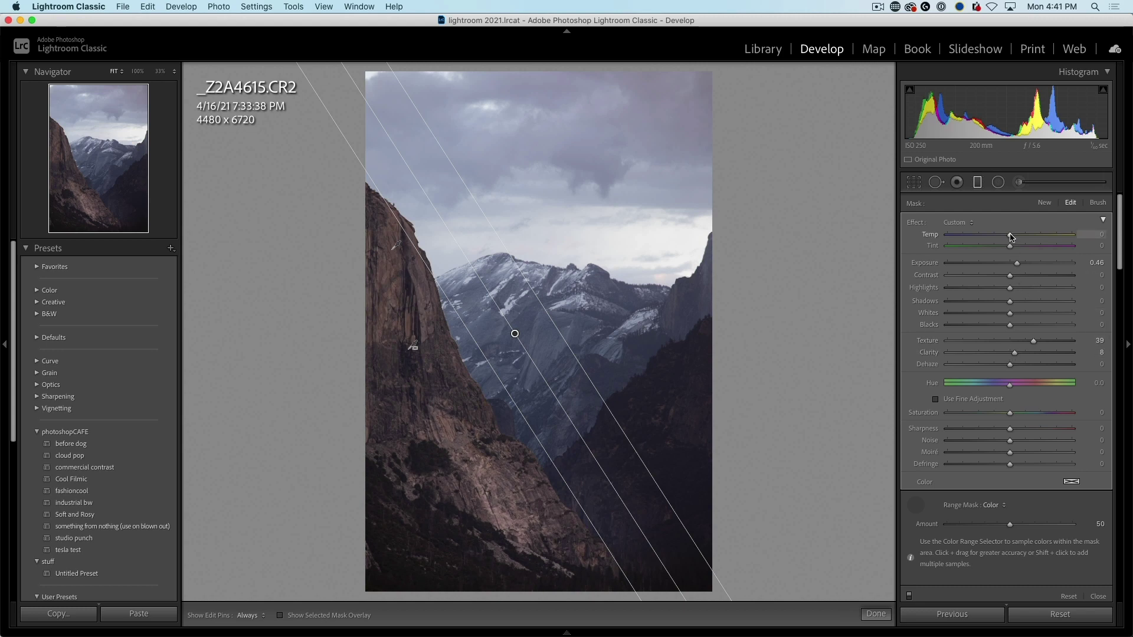
pyautogui.moveTo(1016, 236); pyautogui.dragTo(1019, 237)
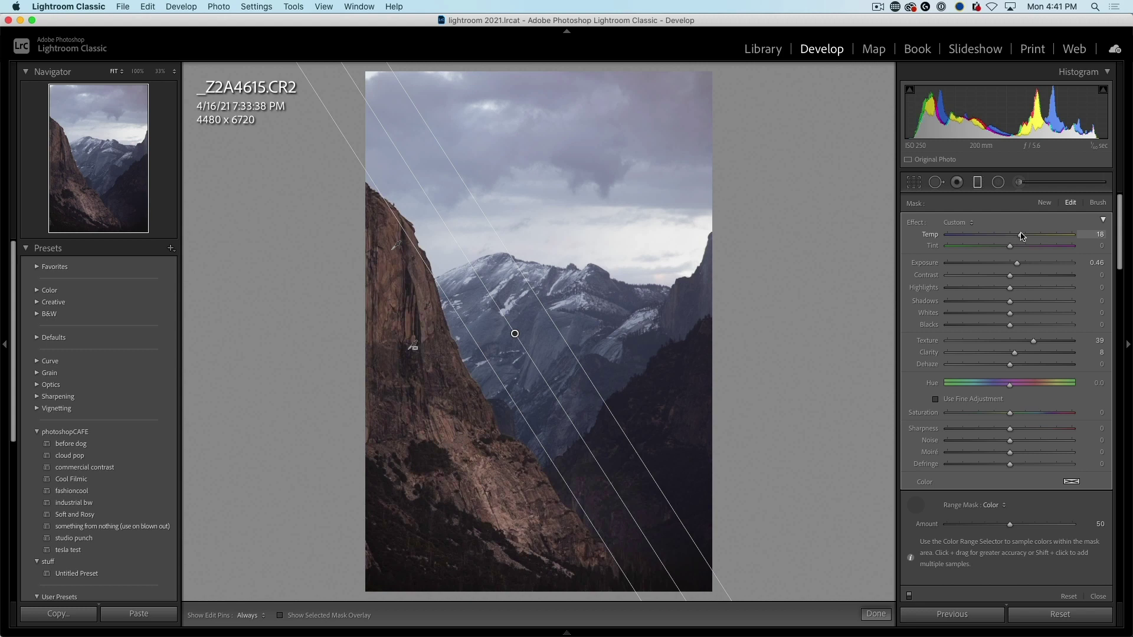
pyautogui.moveTo(1022, 236); pyautogui.dragTo(1022, 236)
pyautogui.click(978, 184)
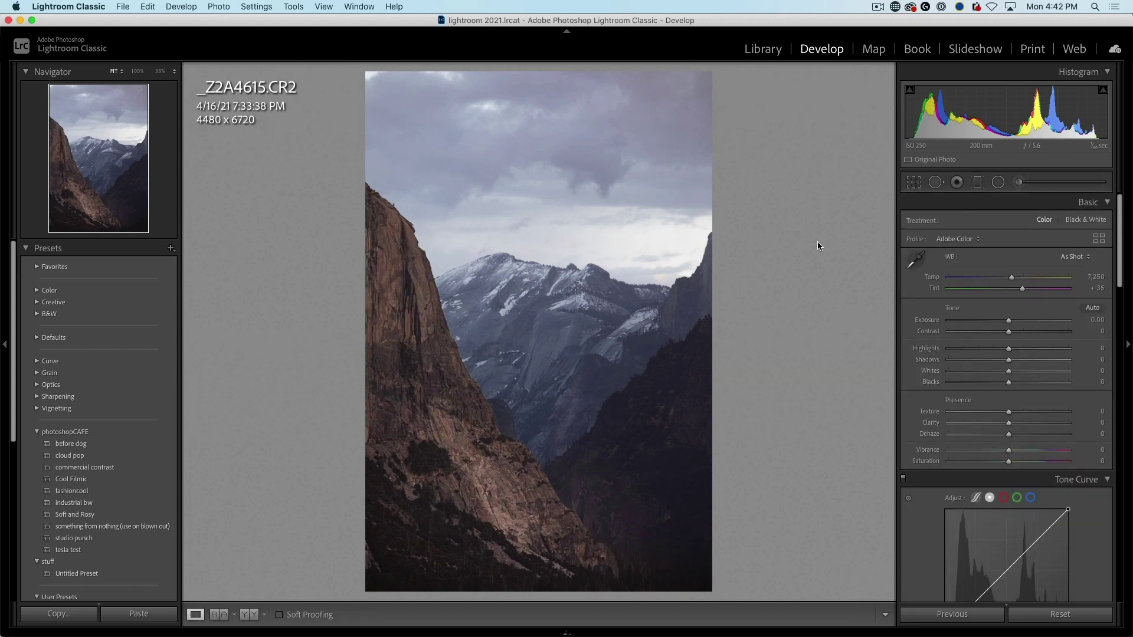
# Compare the cliff photo before and after the edits with the backslash key
pyautogui.press('\\')
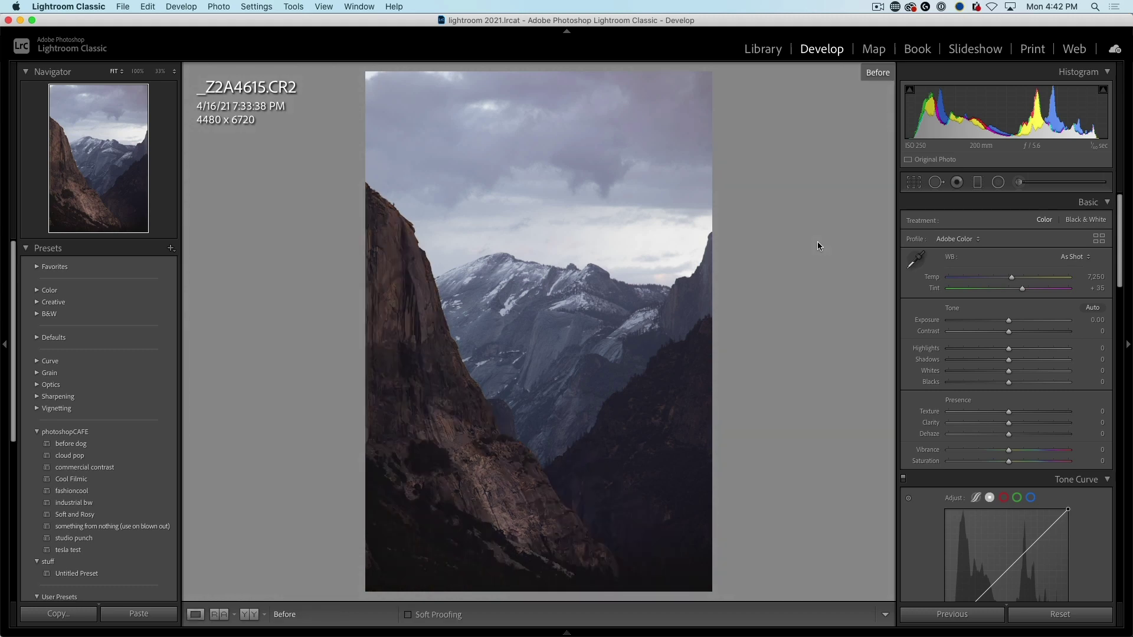
pyautogui.press('\\')
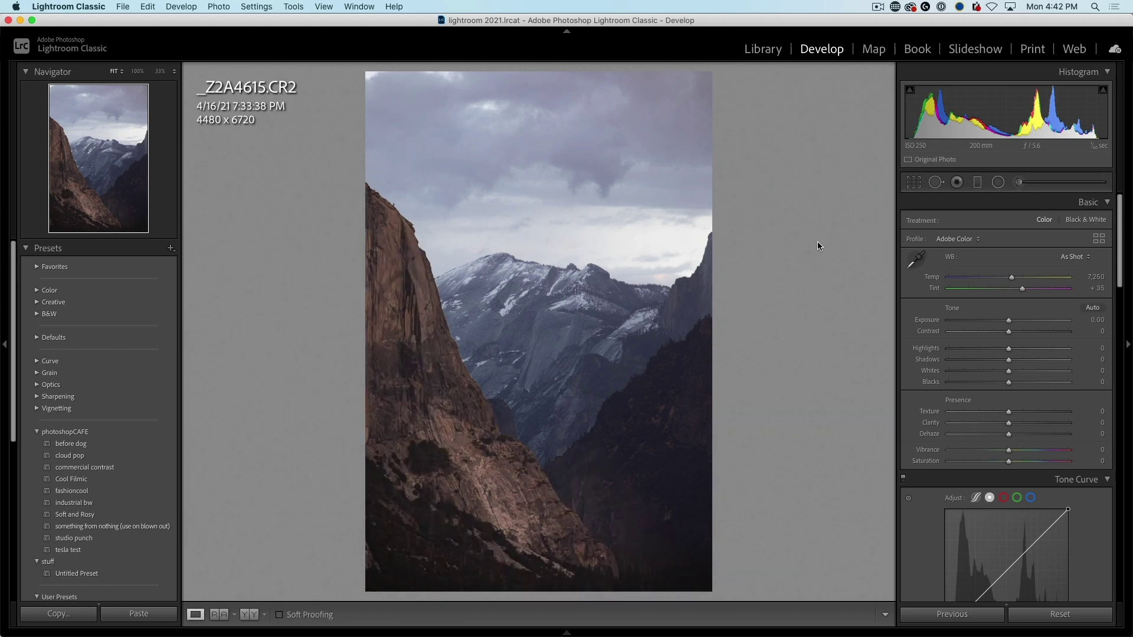
pyautogui.press('\\')
pyautogui.press('\\')
# Return to the grid and open the river photo in the Develop module
pyautogui.press('g')
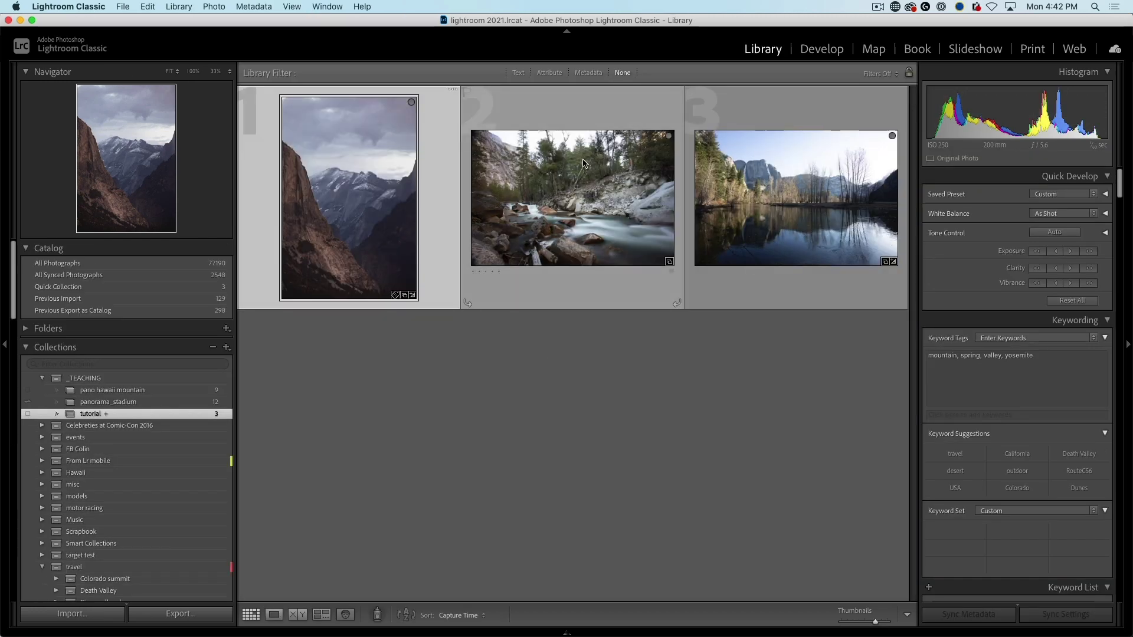
pyautogui.doubleClick(583, 163)
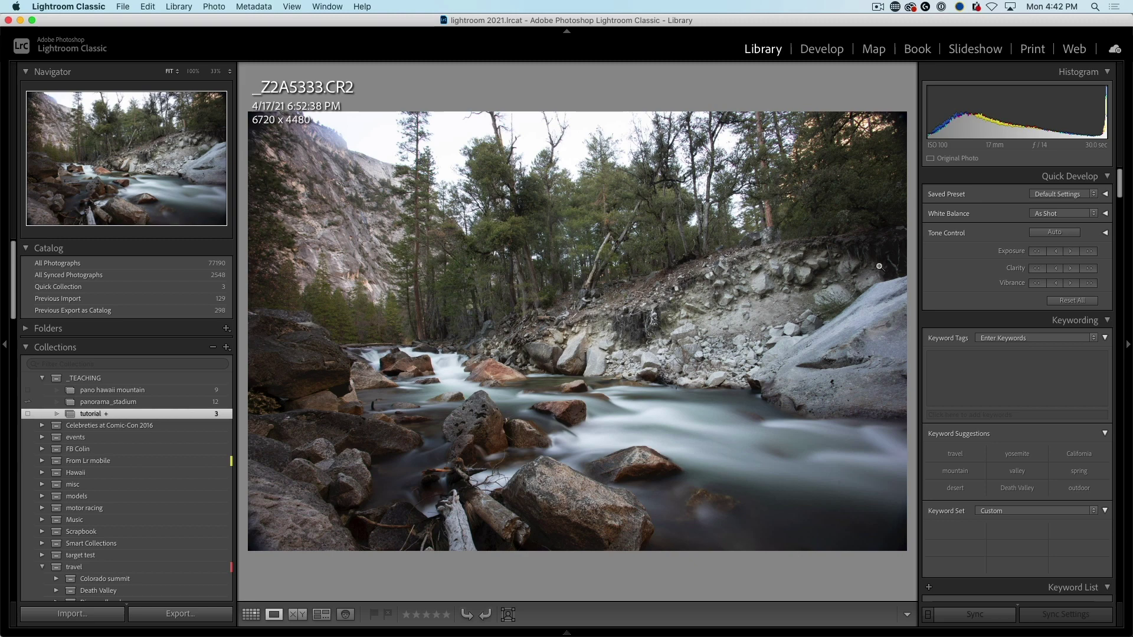
pyautogui.click(835, 50)
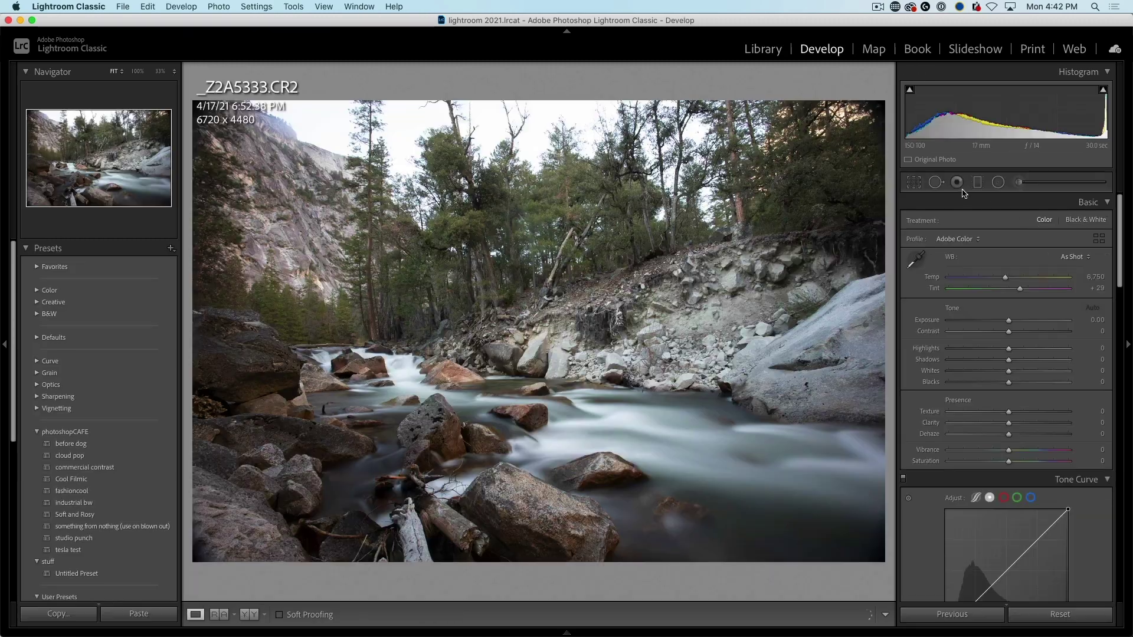
# Draw a graduated filter on the river photo and rotate it horizontal along the treeline
pyautogui.click(977, 182)
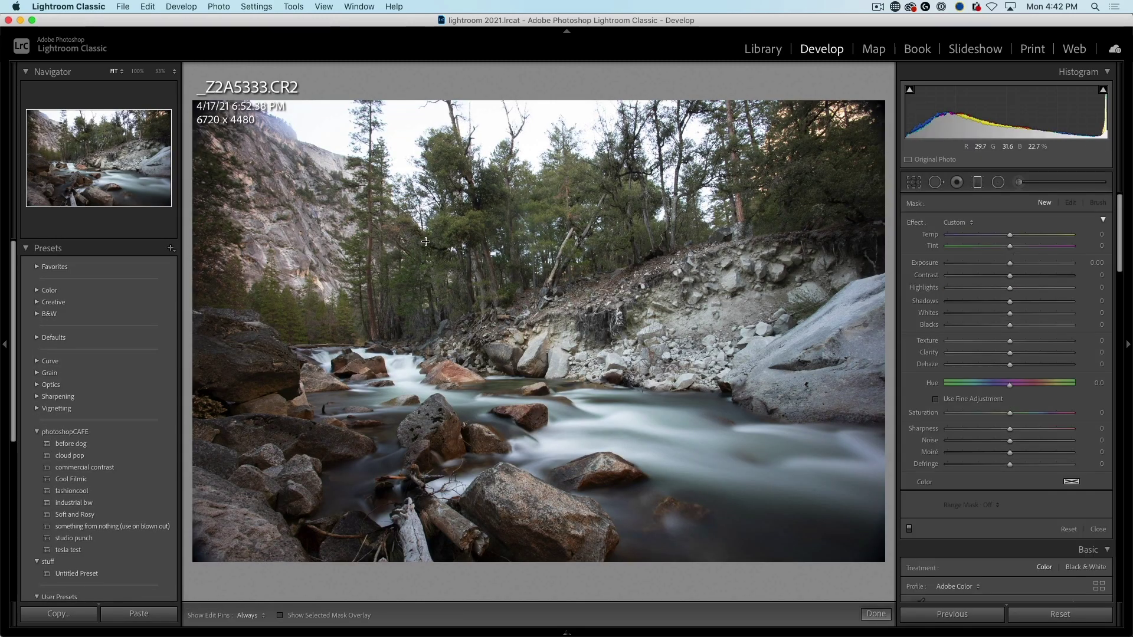
pyautogui.moveTo(372, 288); pyautogui.dragTo(386, 305)
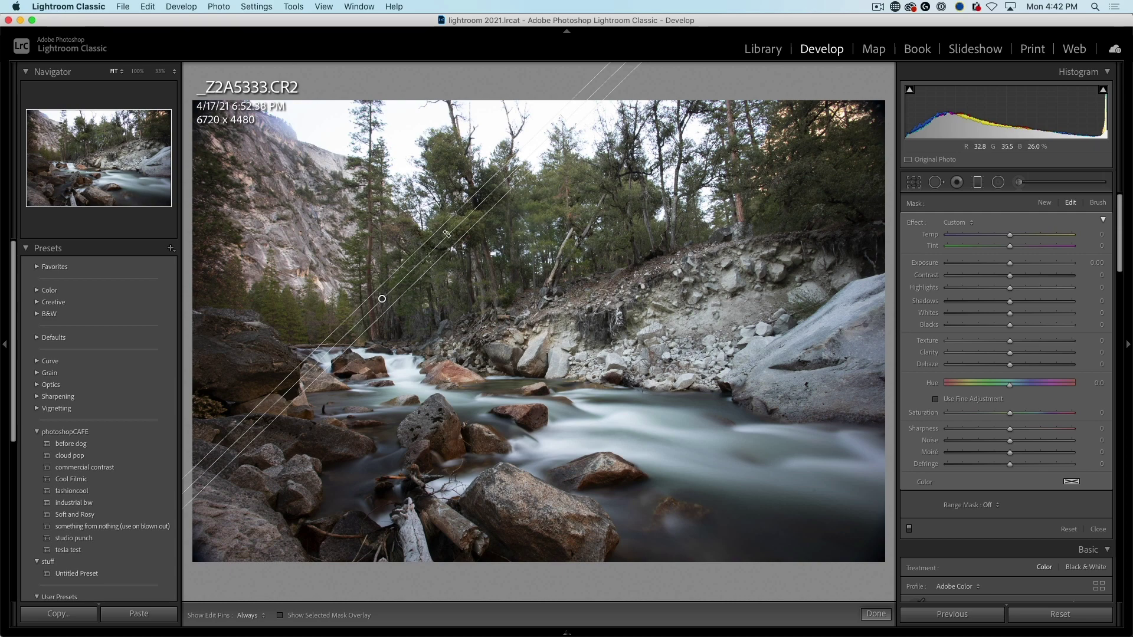
pyautogui.moveTo(449, 235); pyautogui.dragTo(474, 273)
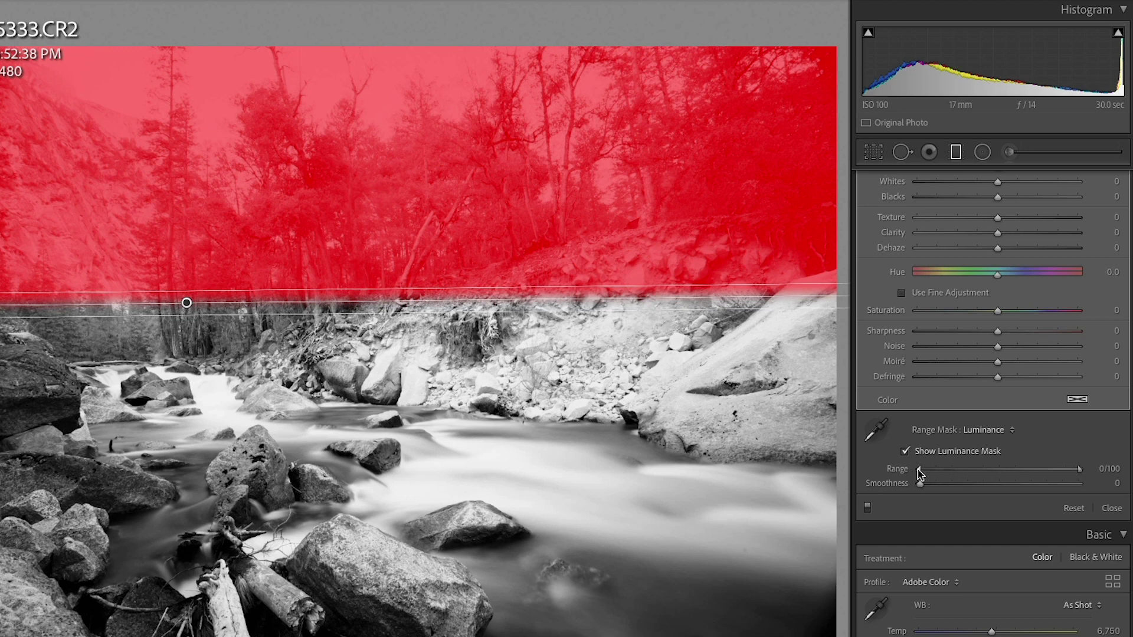
# Set the luminance range mask to Range 75/100 and Smoothness 42, then hide its preview
pyautogui.moveTo(918, 470); pyautogui.dragTo(1084, 479)
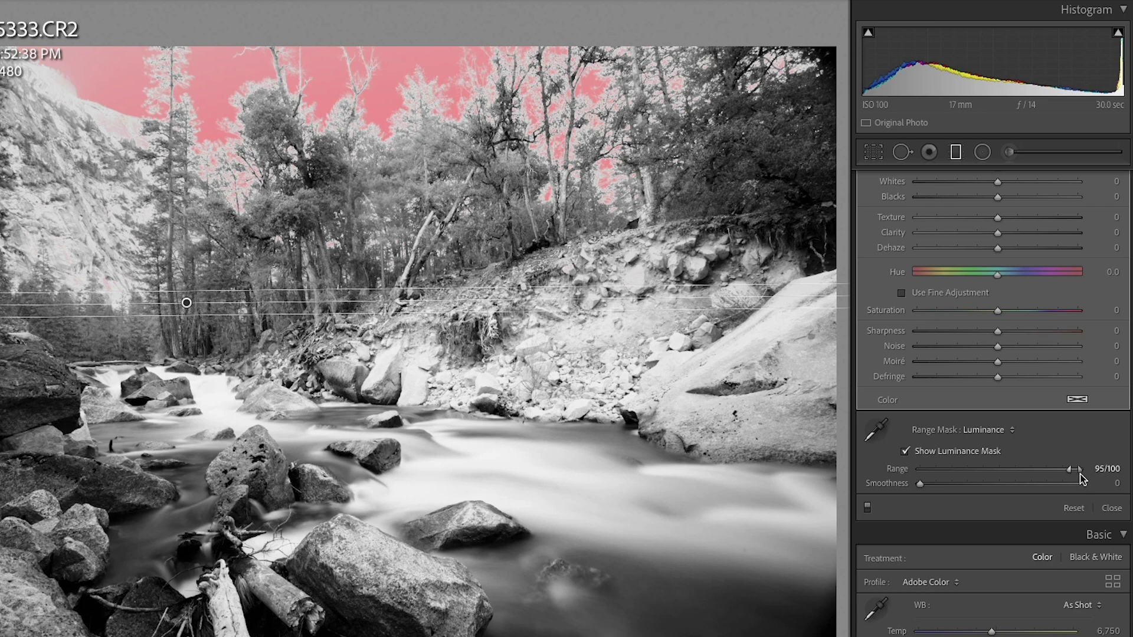
pyautogui.moveTo(1070, 474); pyautogui.dragTo(1040, 475)
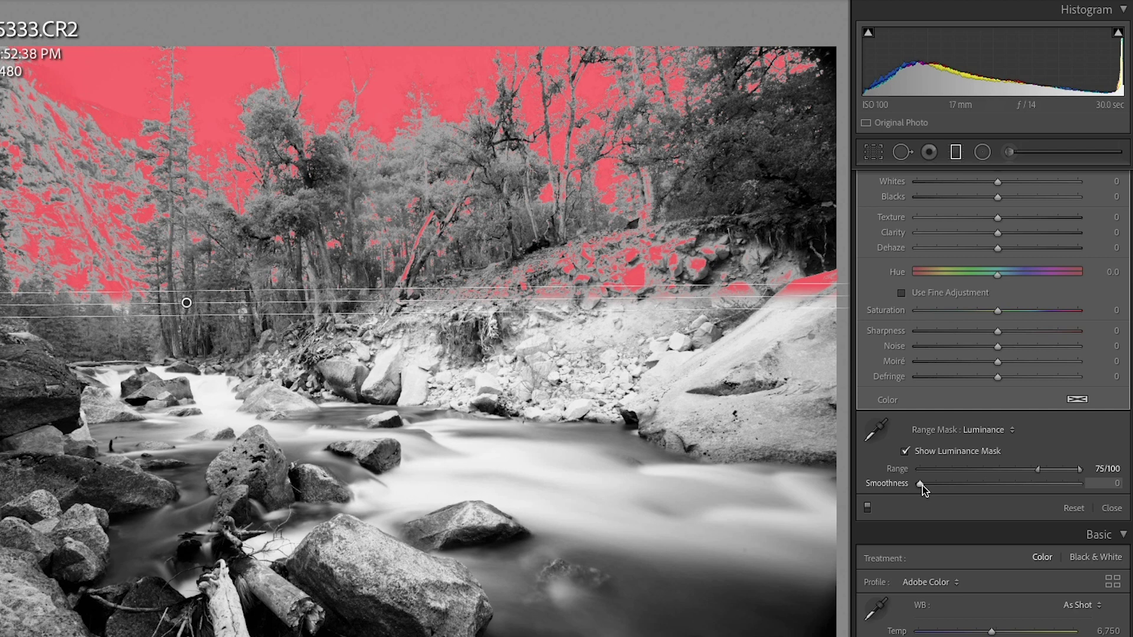
pyautogui.moveTo(922, 486); pyautogui.dragTo(988, 490)
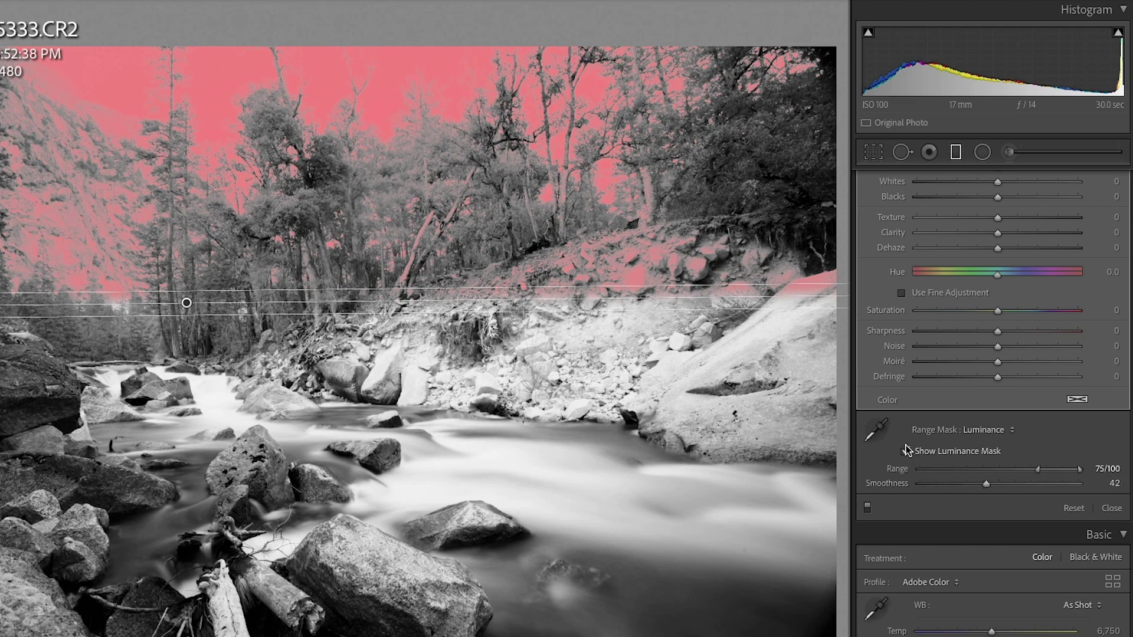
pyautogui.click(904, 450)
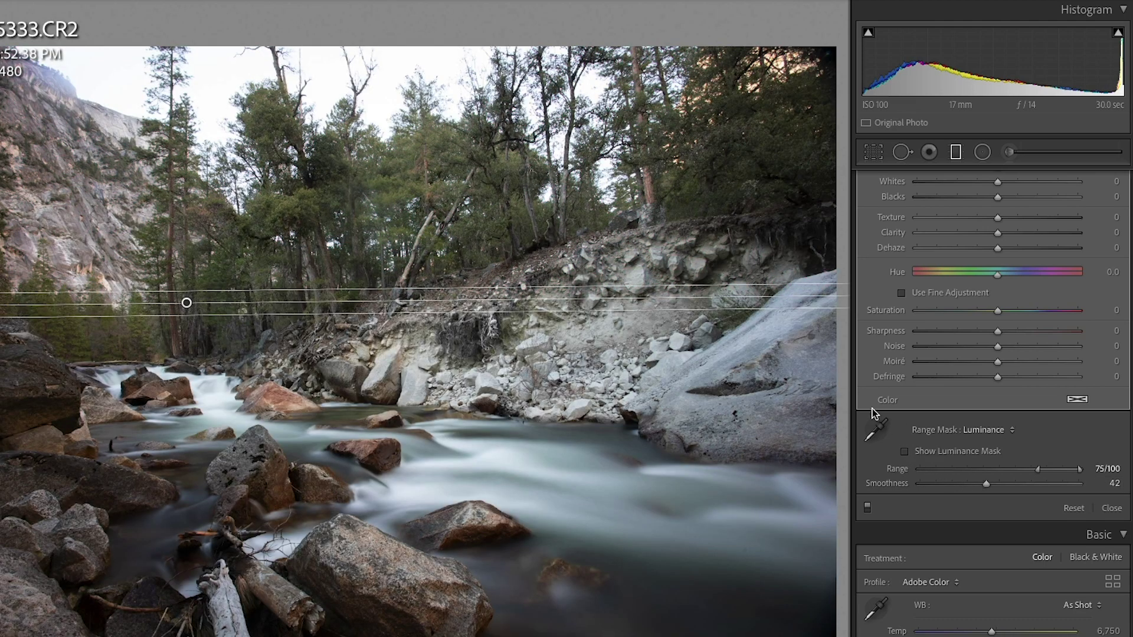
pyautogui.scroll(2, 993, 404)
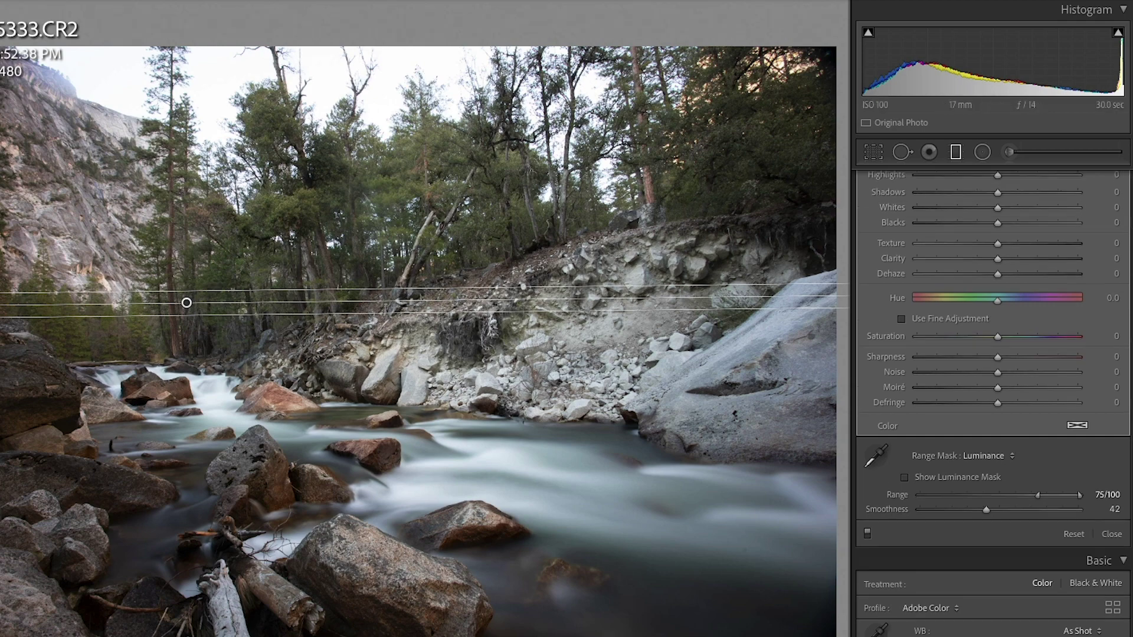
pyautogui.scroll(2, 994, 404)
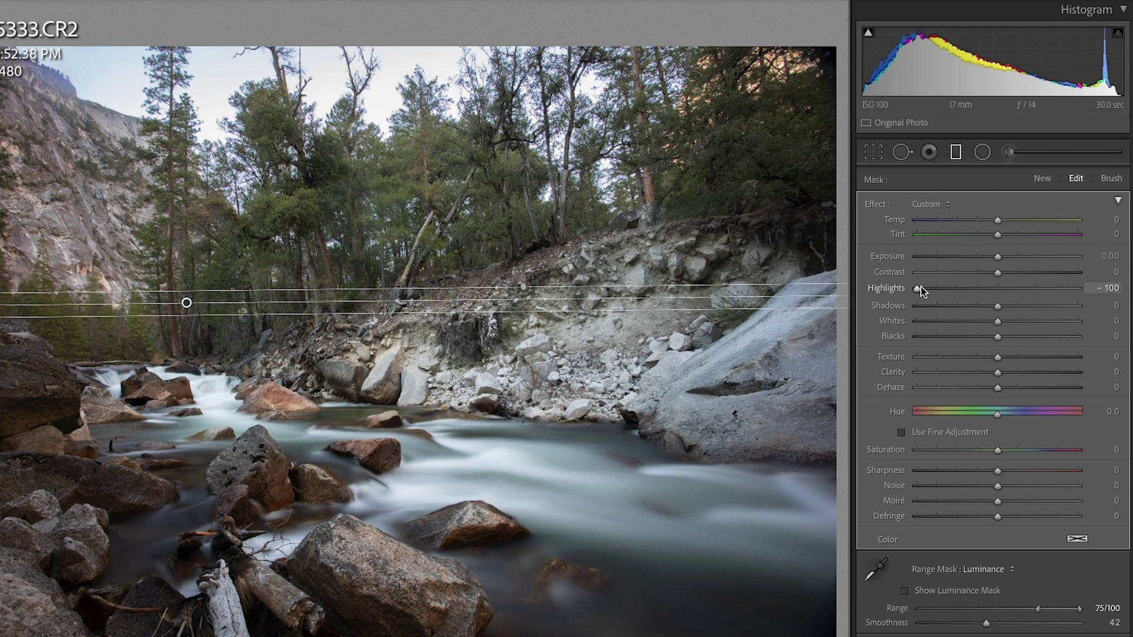
# Set the sky filter to Highlights -100 and Exposure -0.35, comparing before and after
pyautogui.moveTo(917, 288)
pyautogui.mouseDown()
pyautogui.moveTo(932, 293)
pyautogui.moveTo(917, 287)
pyautogui.mouseUp()
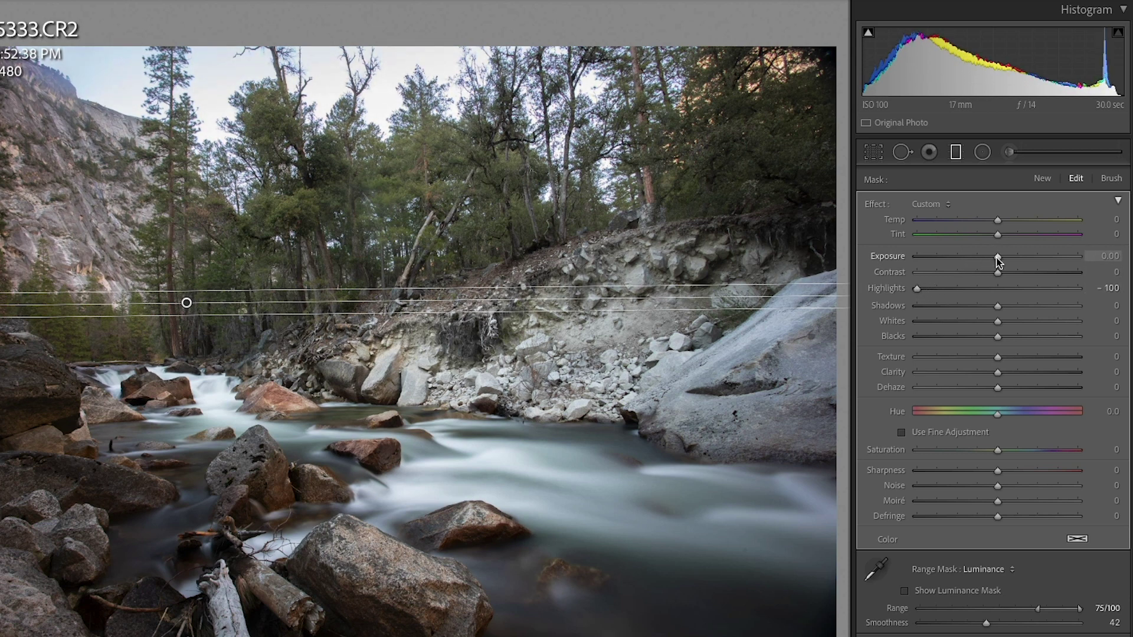
pyautogui.moveTo(996, 258); pyautogui.dragTo(989, 254)
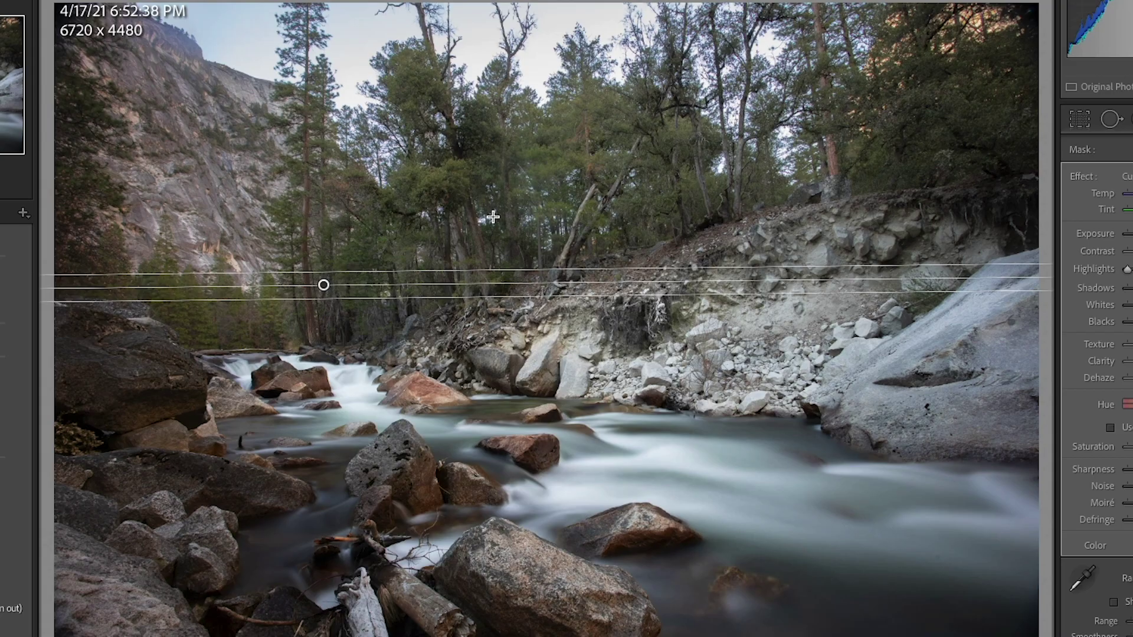
pyautogui.press('Delete')
pyautogui.hotkey('ctrl', 'z')
pyautogui.press('Delete')
pyautogui.hotkey('ctrl', 'z')
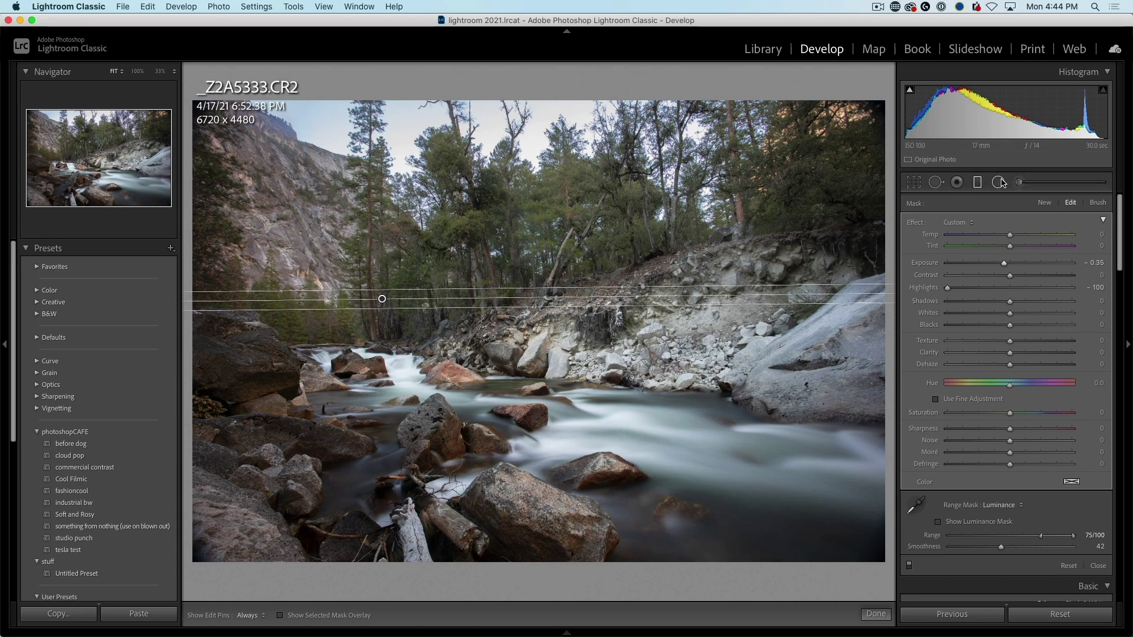
pyautogui.click(1019, 182)
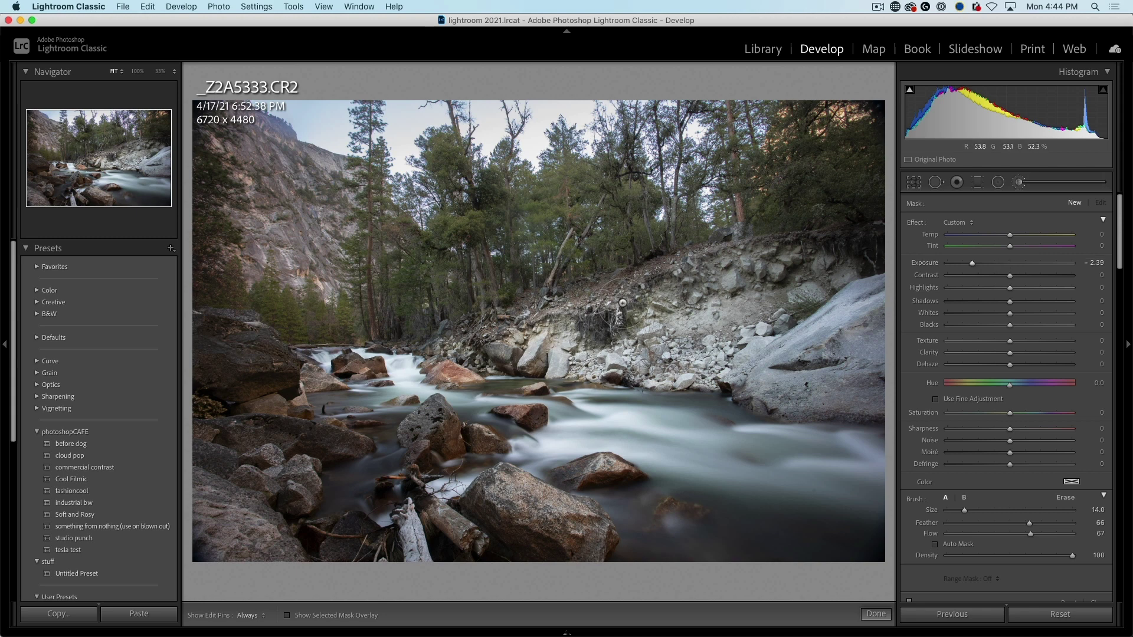
# Enlarge the -2.39 exposure brush, hide pins, and paint over the rocky slope
pyautogui.press(']')
pyautogui.press('h')
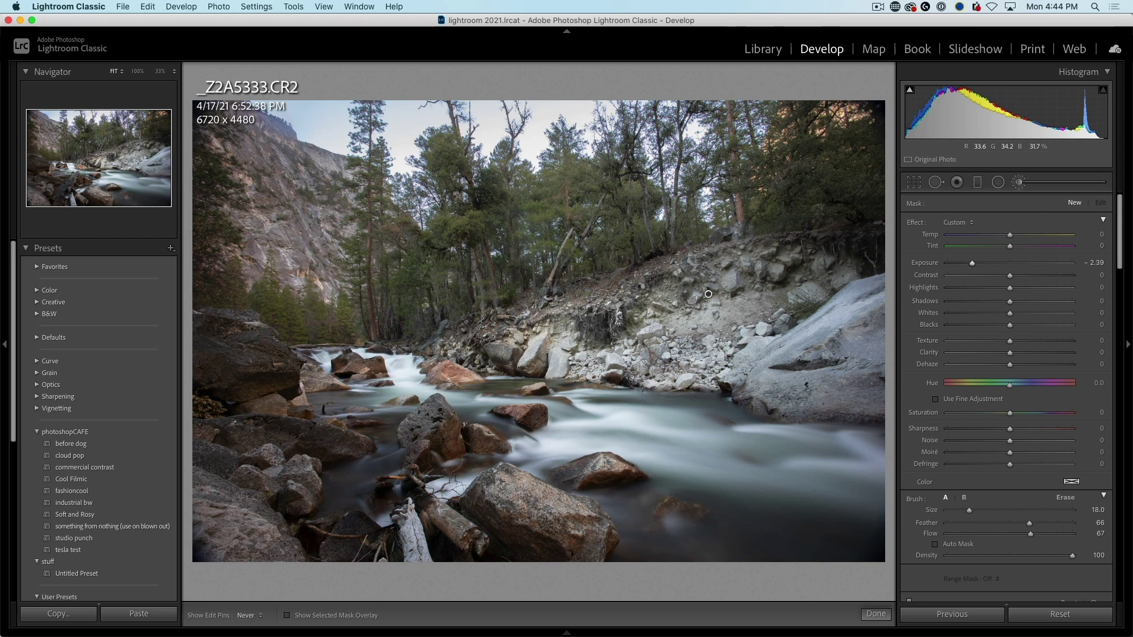
pyautogui.moveTo(688, 326); pyautogui.dragTo(559, 357)
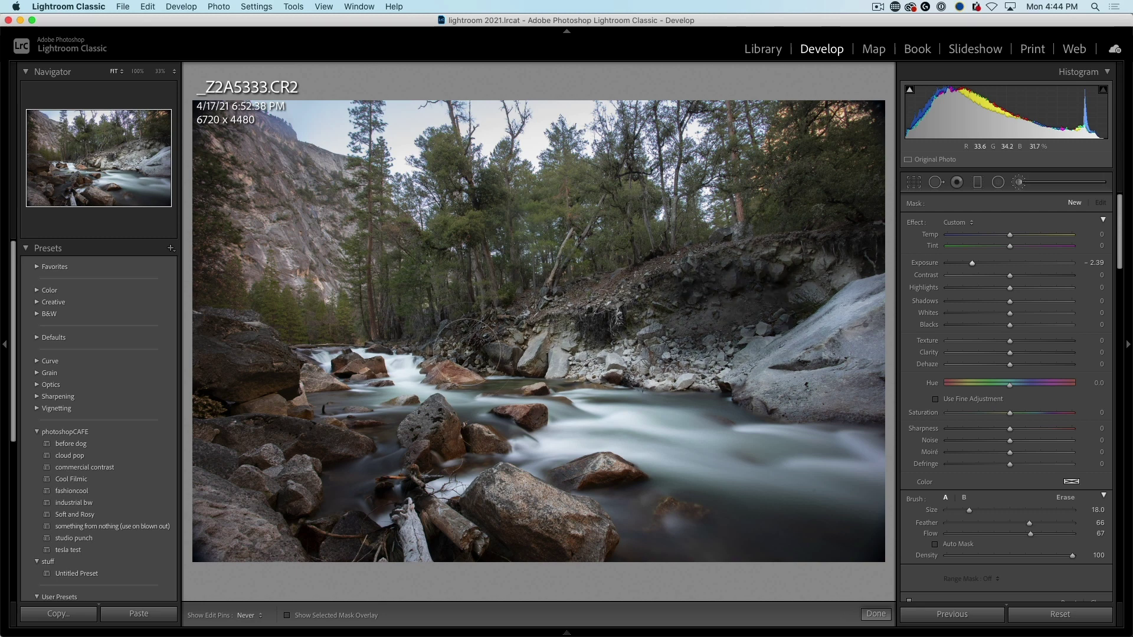
pyautogui.moveTo(559, 355)
pyautogui.mouseDown()
pyautogui.moveTo(786, 273)
pyautogui.moveTo(830, 316)
pyautogui.moveTo(539, 358)
pyautogui.mouseUp()
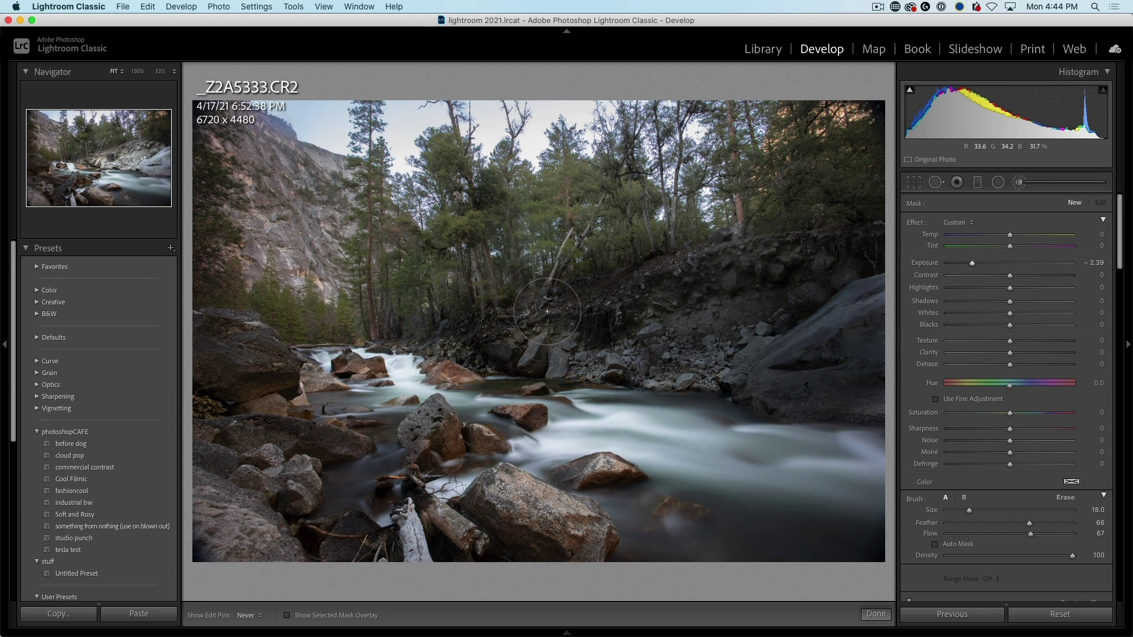
pyautogui.moveTo(539, 358); pyautogui.dragTo(546, 316)
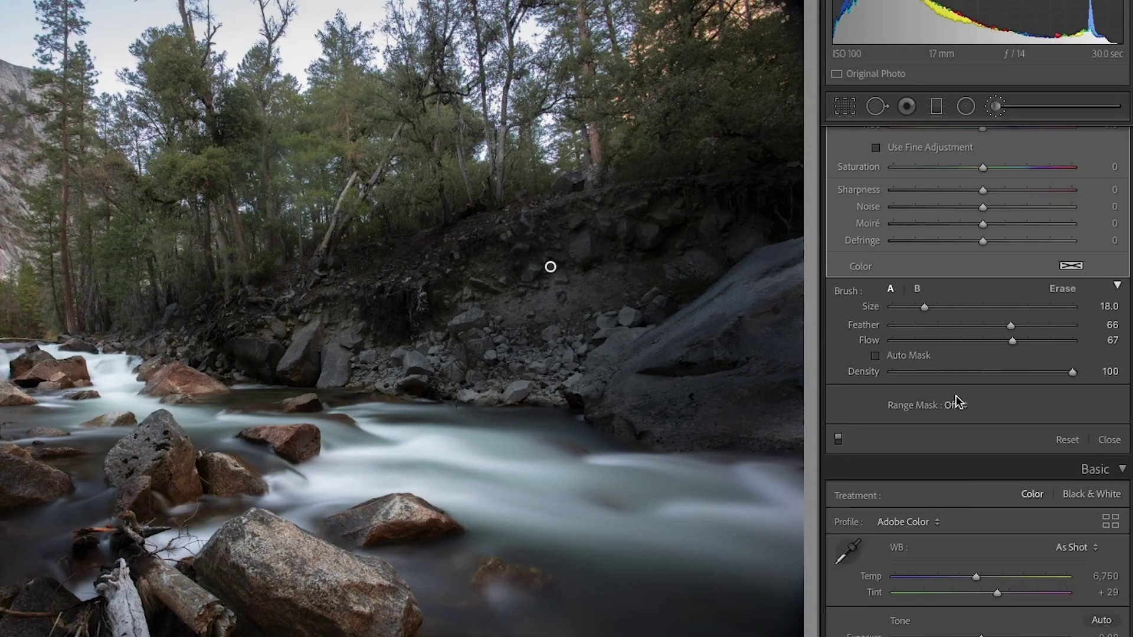
pyautogui.click(989, 579)
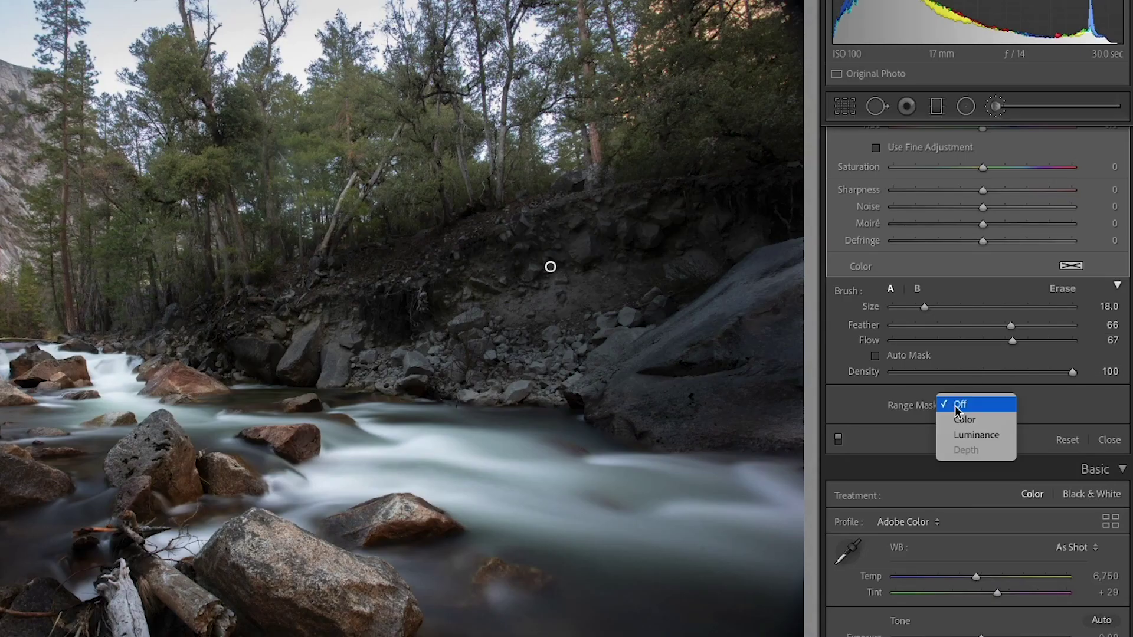
# Limit the slope brush with a Luminance range mask at 37/100 and smoothness 34, then hide the preview
pyautogui.click(956, 434)
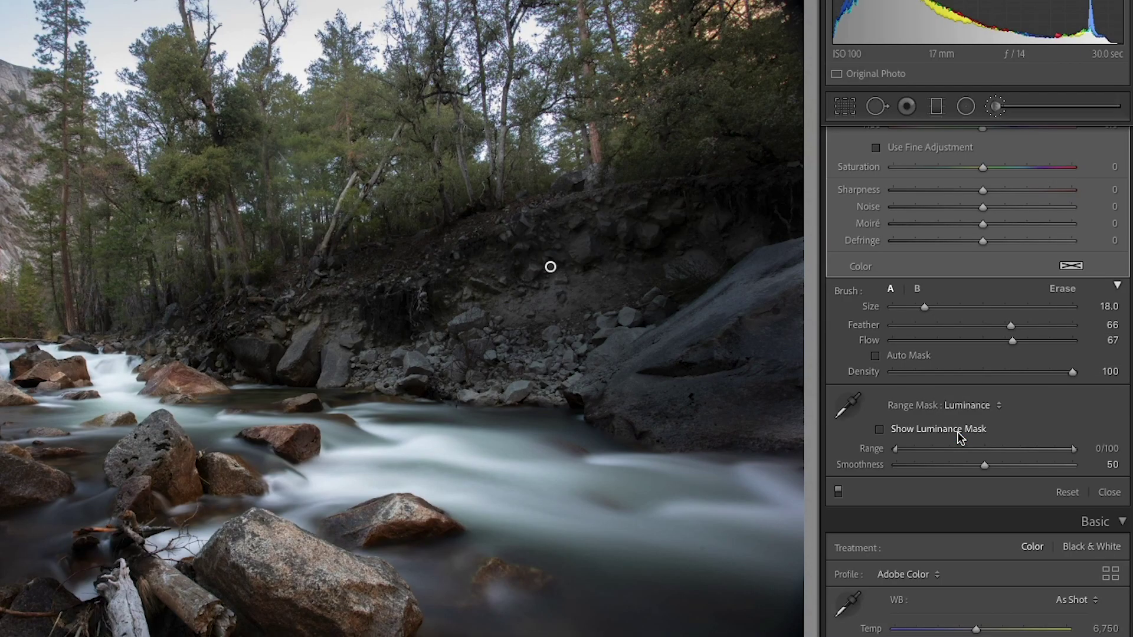
pyautogui.click(952, 432)
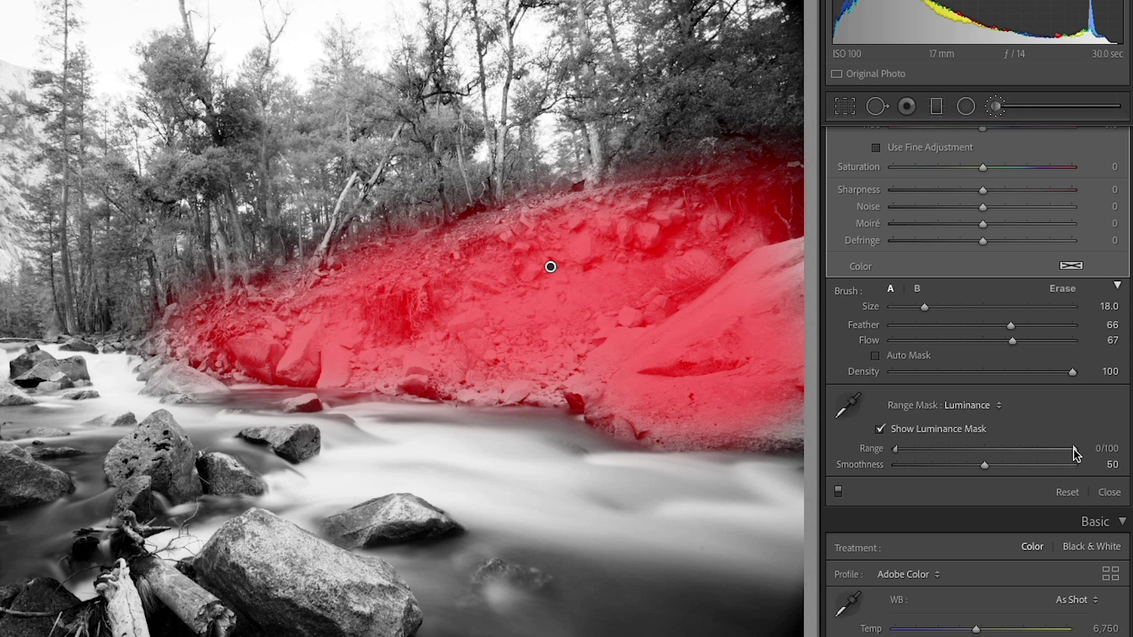
pyautogui.moveTo(1074, 448); pyautogui.dragTo(953, 449)
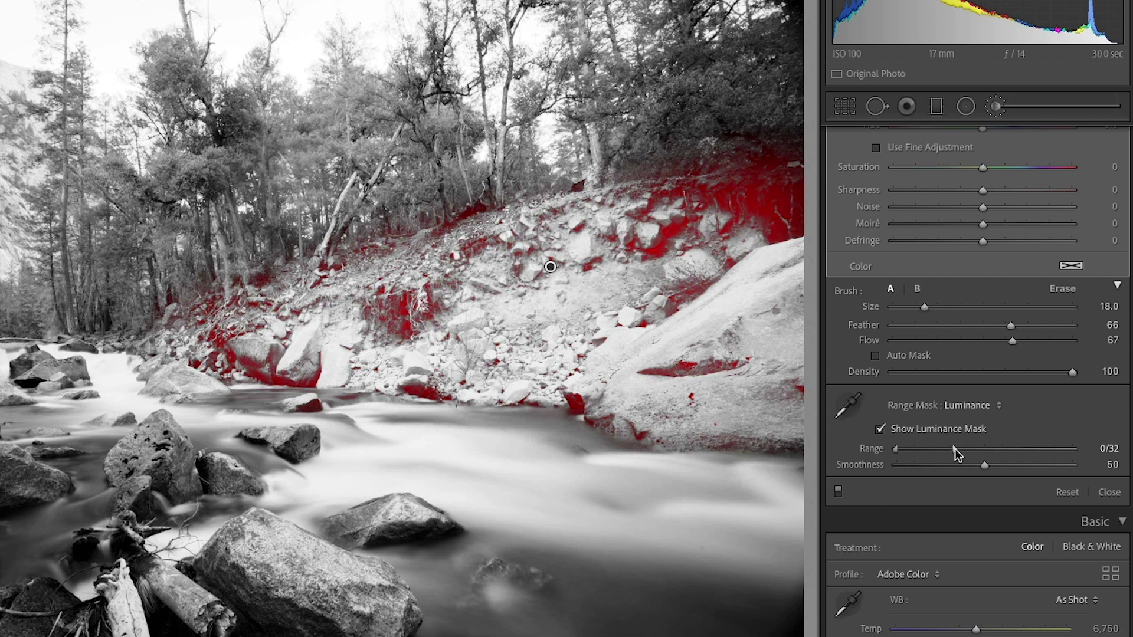
pyautogui.moveTo(955, 449); pyautogui.dragTo(971, 449)
pyautogui.moveTo(898, 448); pyautogui.dragTo(957, 448)
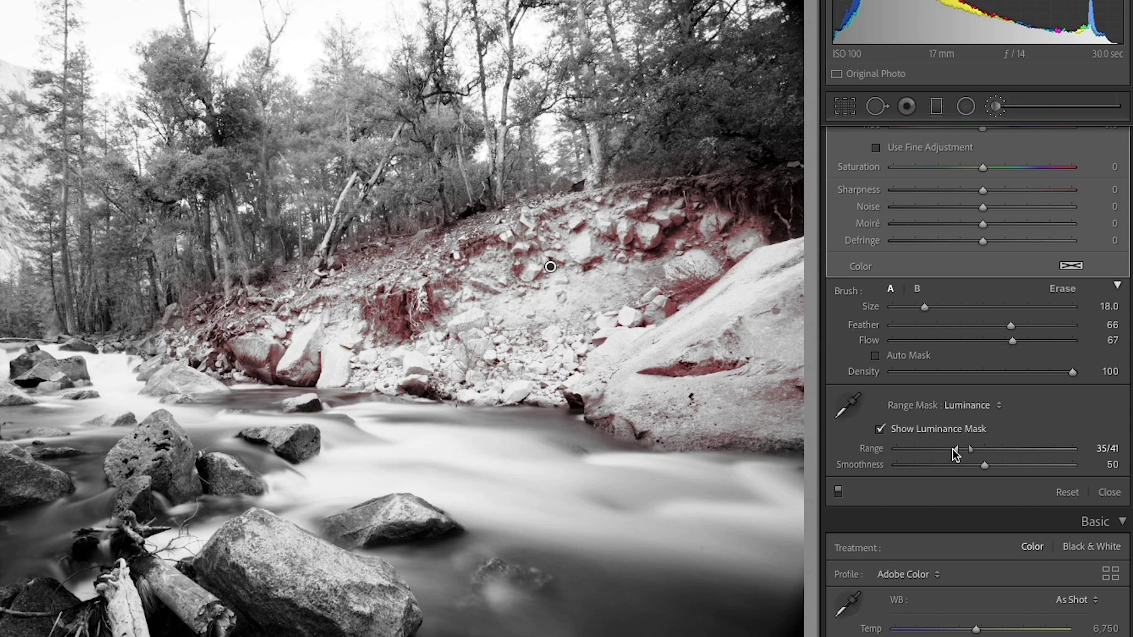
pyautogui.moveTo(955, 449); pyautogui.dragTo(881, 449)
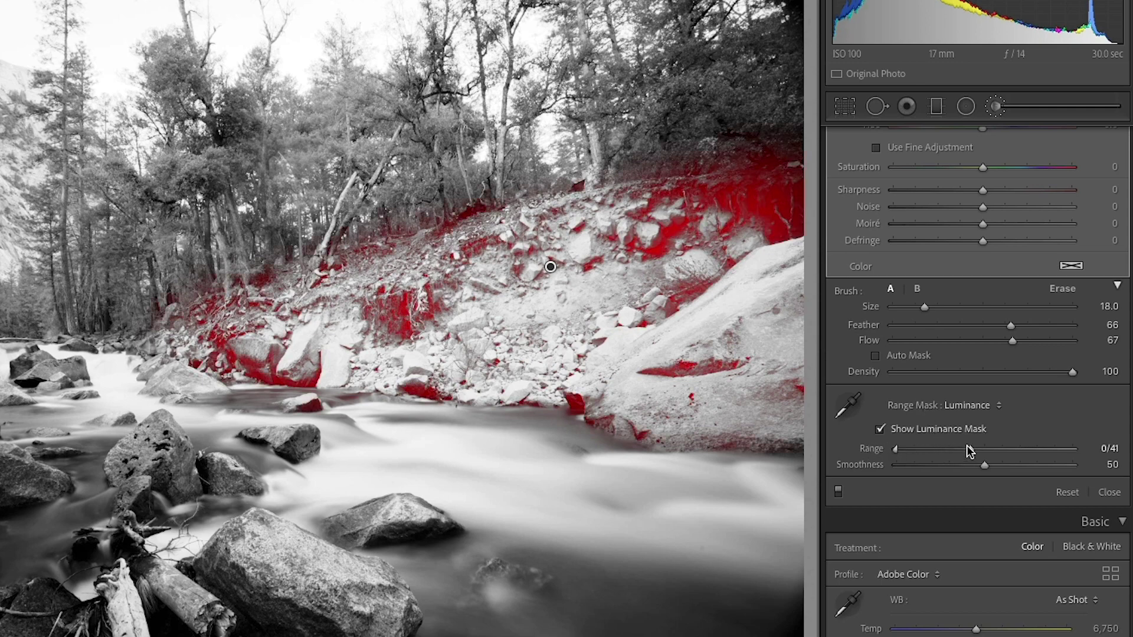
pyautogui.moveTo(969, 448); pyautogui.dragTo(1085, 450)
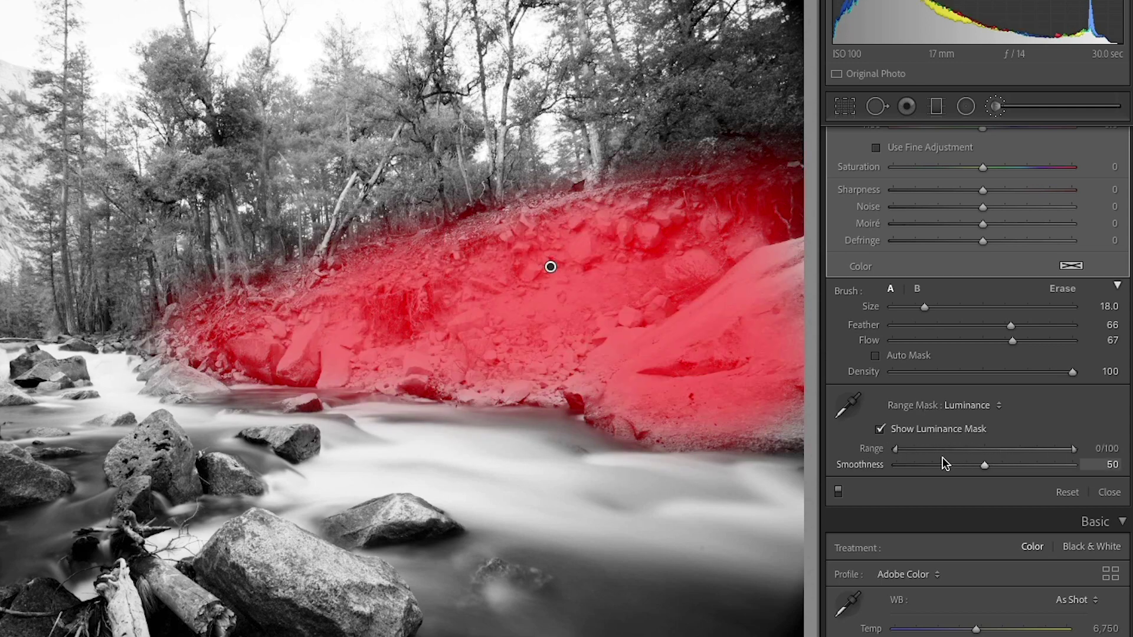
pyautogui.moveTo(896, 449); pyautogui.dragTo(955, 449)
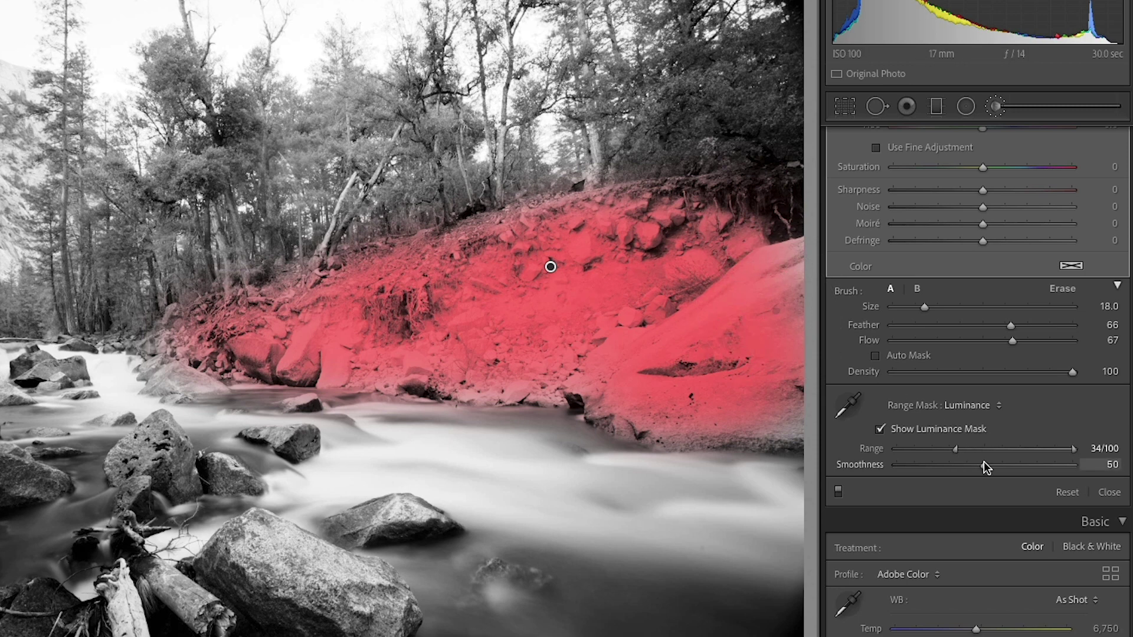
pyautogui.moveTo(982, 465)
pyautogui.mouseDown()
pyautogui.moveTo(955, 465)
pyautogui.moveTo(960, 449)
pyautogui.mouseUp()
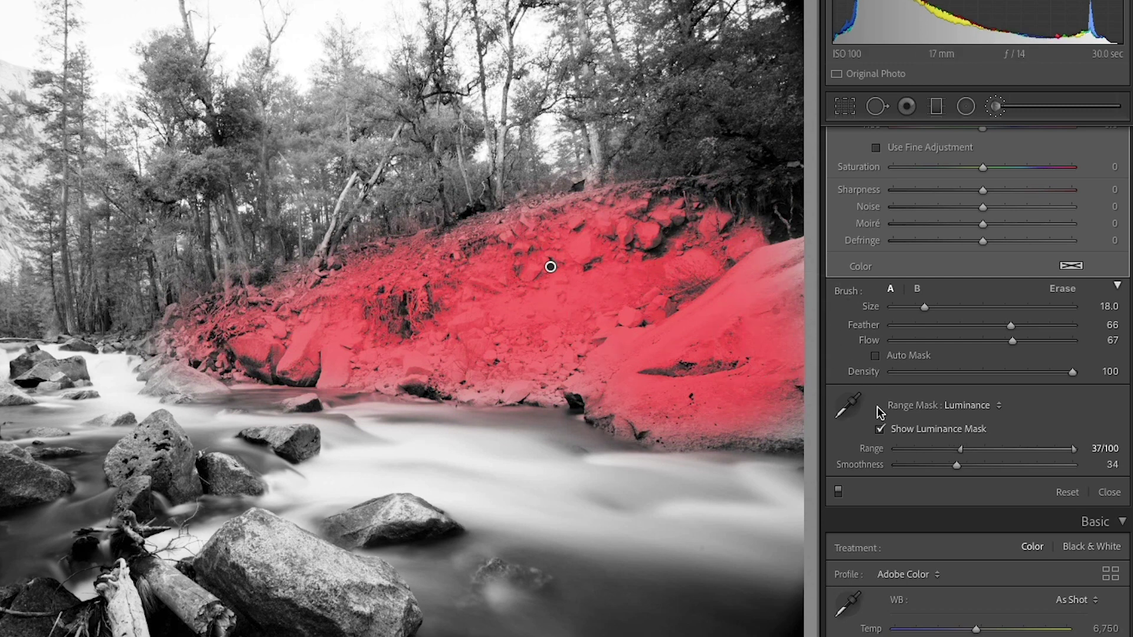
pyautogui.click(880, 430)
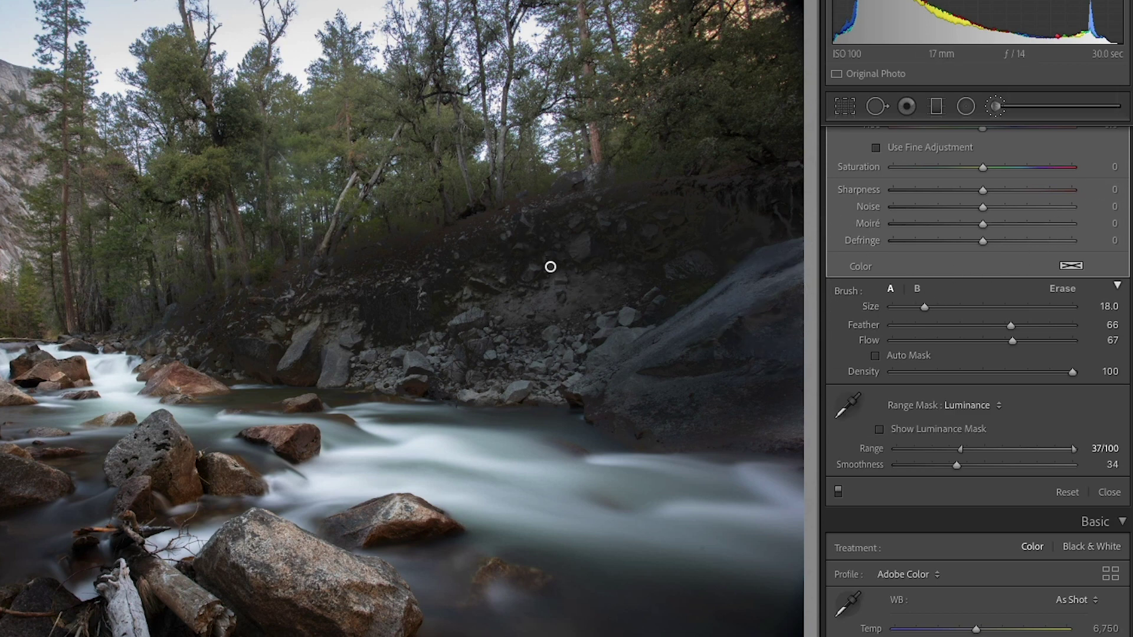
pyautogui.scroll(5, 978, 380)
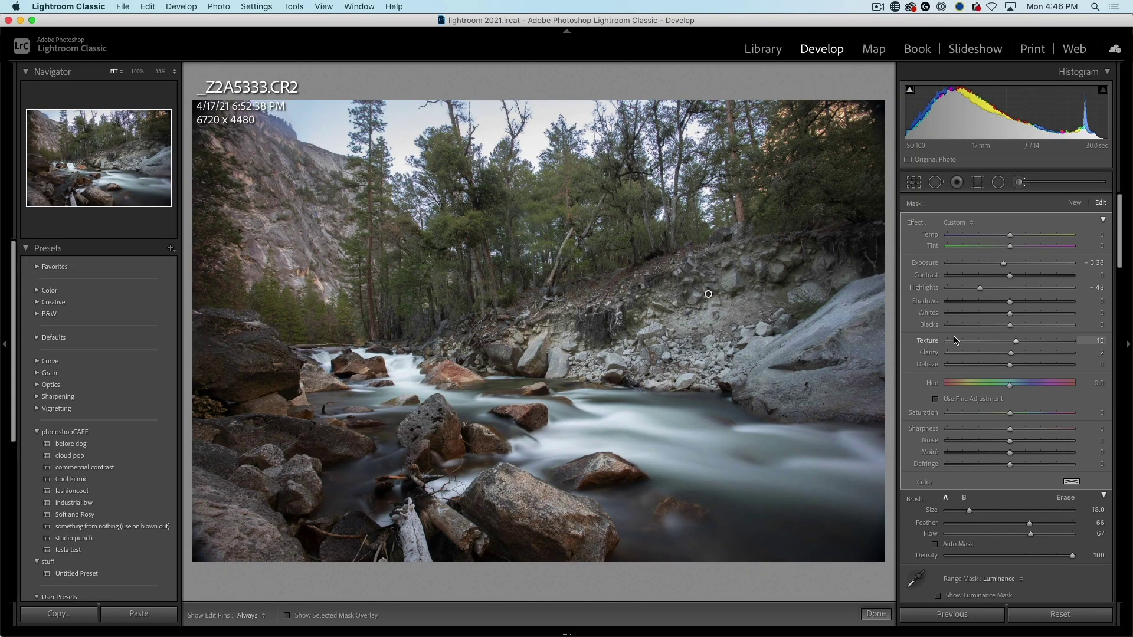
pyautogui.press('\\')
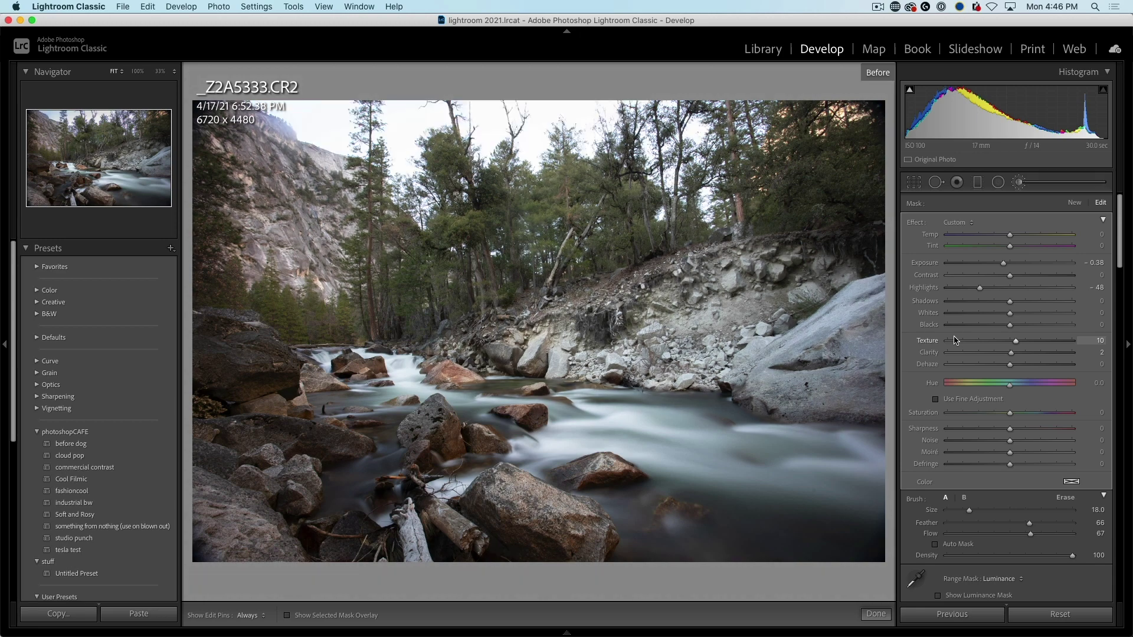
pyautogui.press('\\')
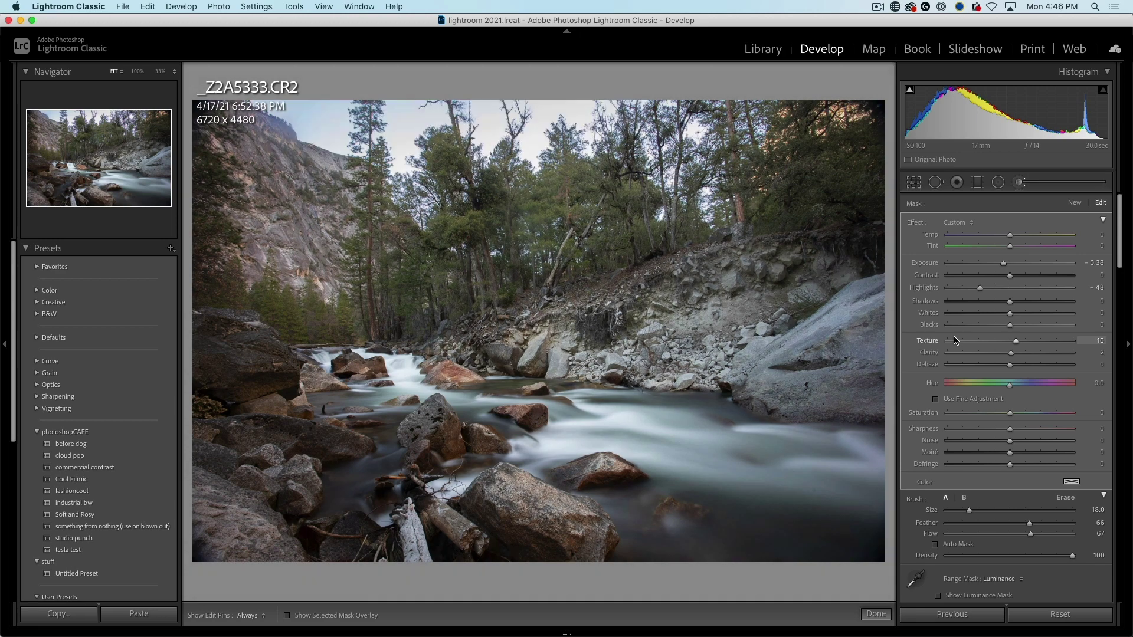
pyautogui.press('\\')
pyautogui.press('\\')
pyautogui.press('\\')
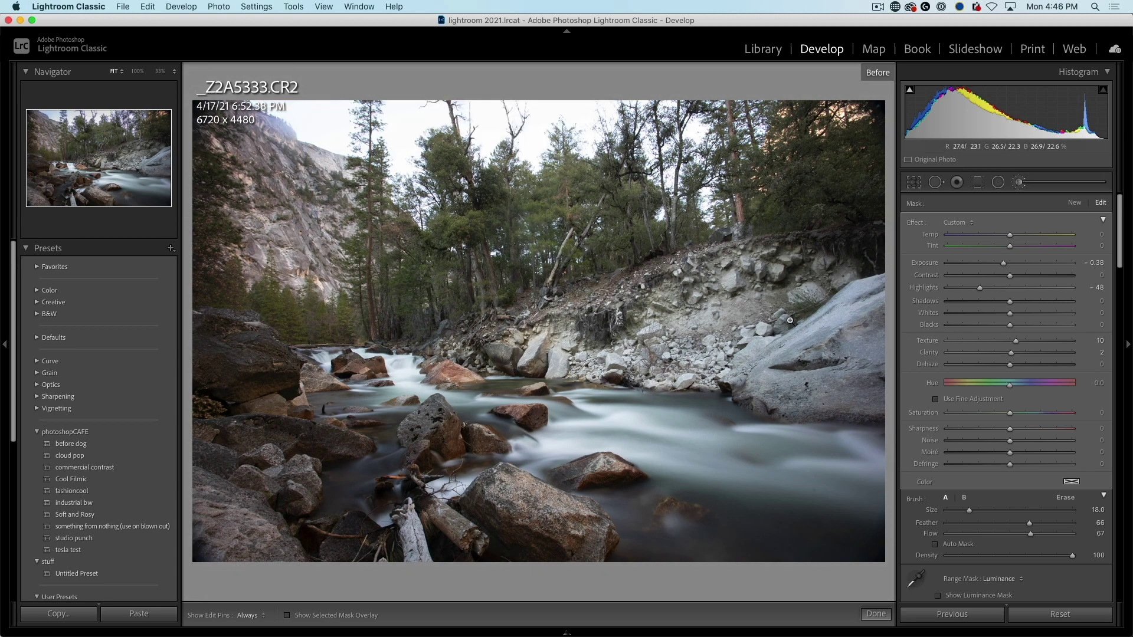
pyautogui.press('\\')
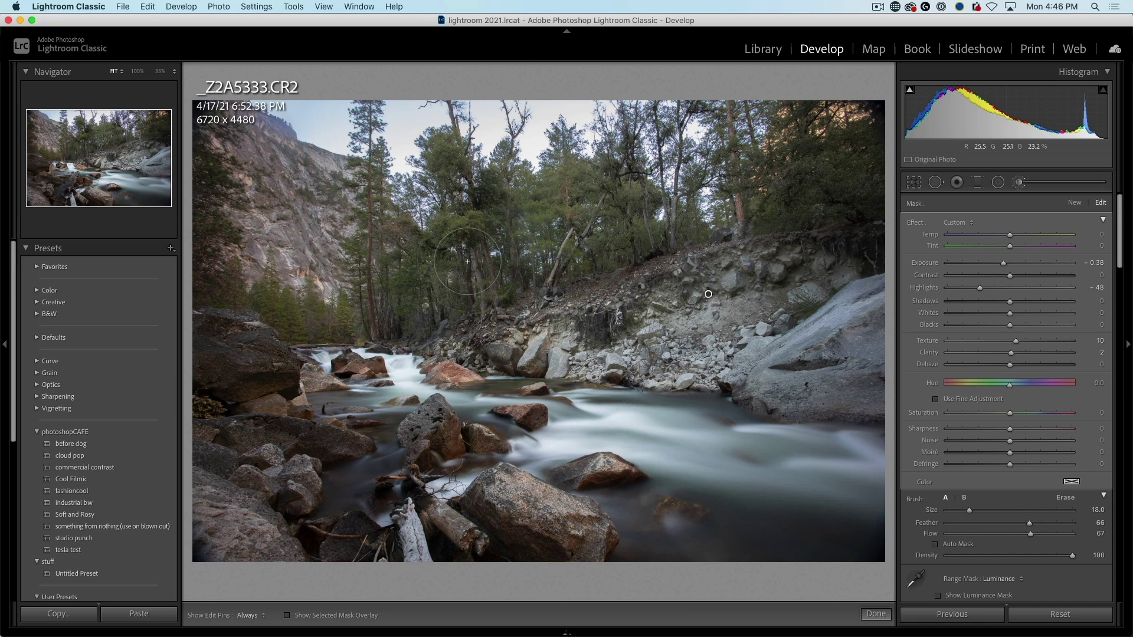
pyautogui.click(915, 182)
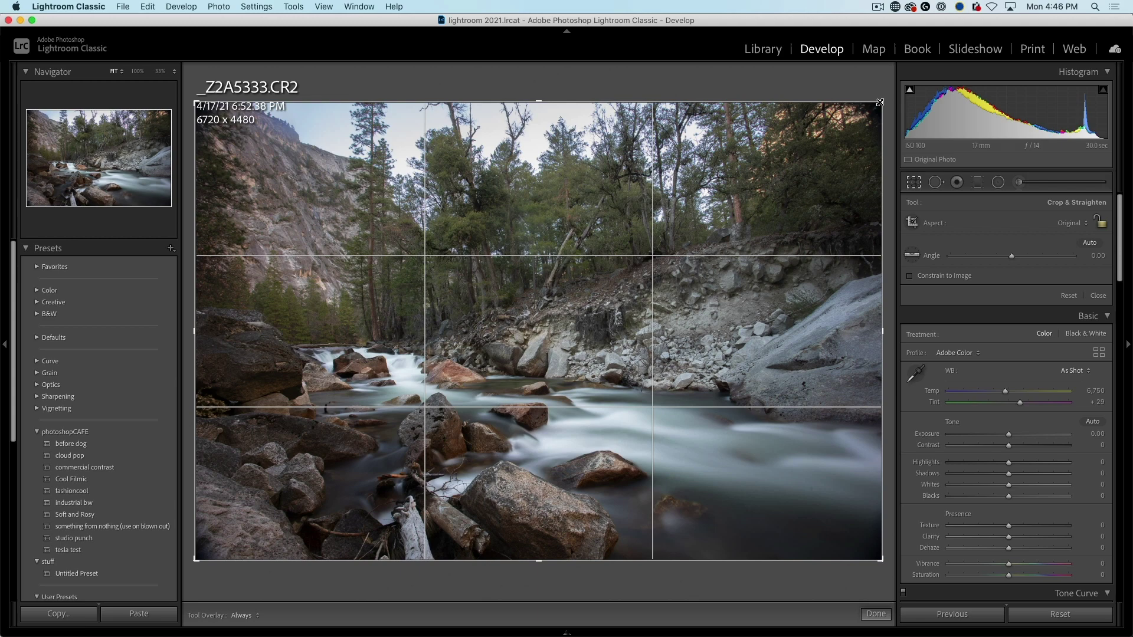
# Tighten the crop from the top-right to 4274 x 3490 and commit it
pyautogui.moveTo(879, 103); pyautogui.dragTo(757, 152)
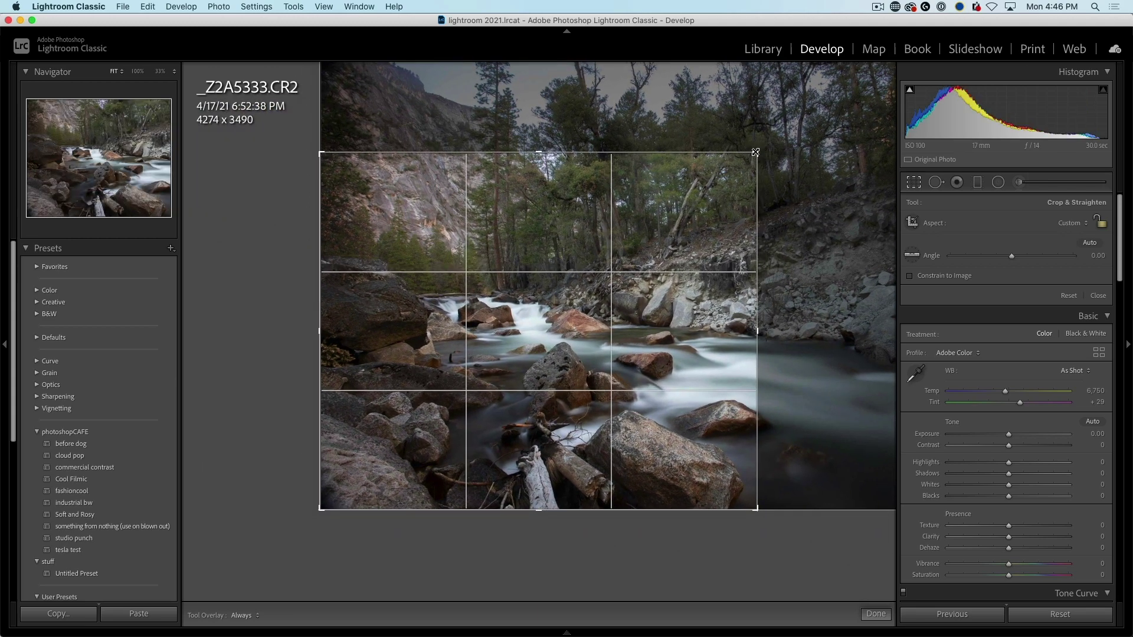
pyautogui.press('Return')
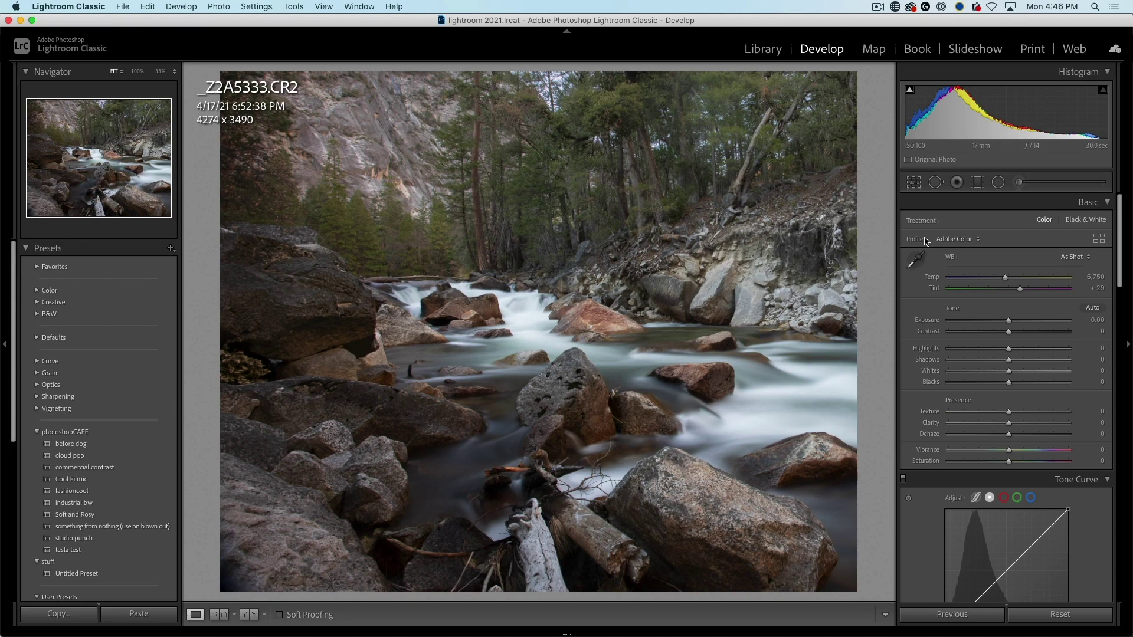
pyautogui.click(778, 50)
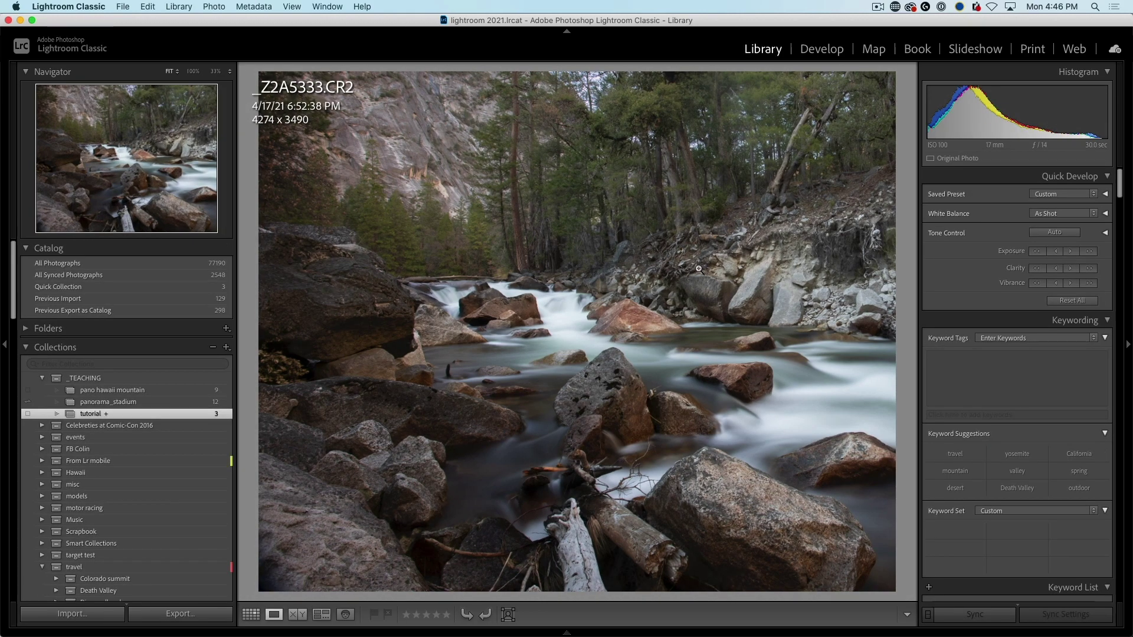
# Pick _Z2A5746.CR2, the Yosemite Falls reflection photo, from Grid view and bring it into Develop
pyautogui.press('g')
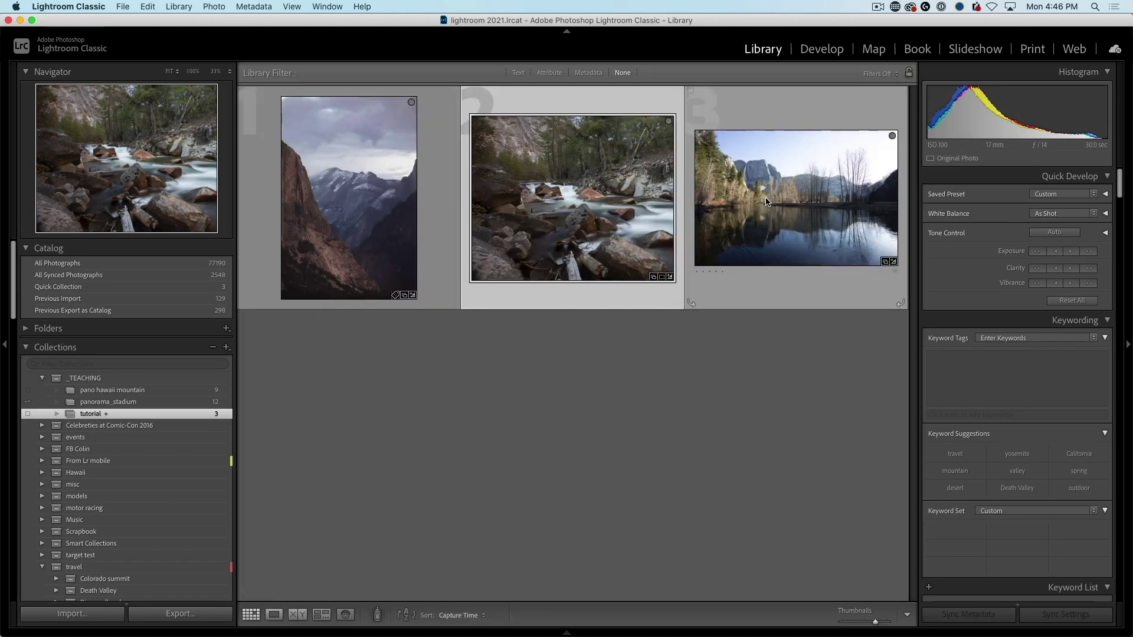
pyautogui.doubleClick(767, 203)
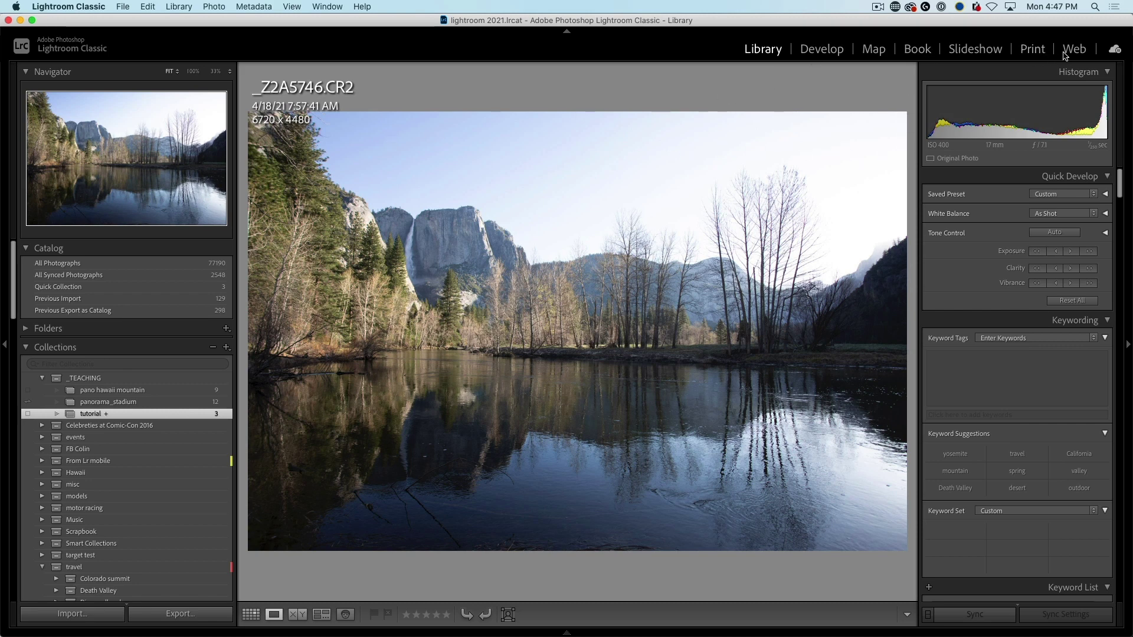
pyautogui.click(822, 49)
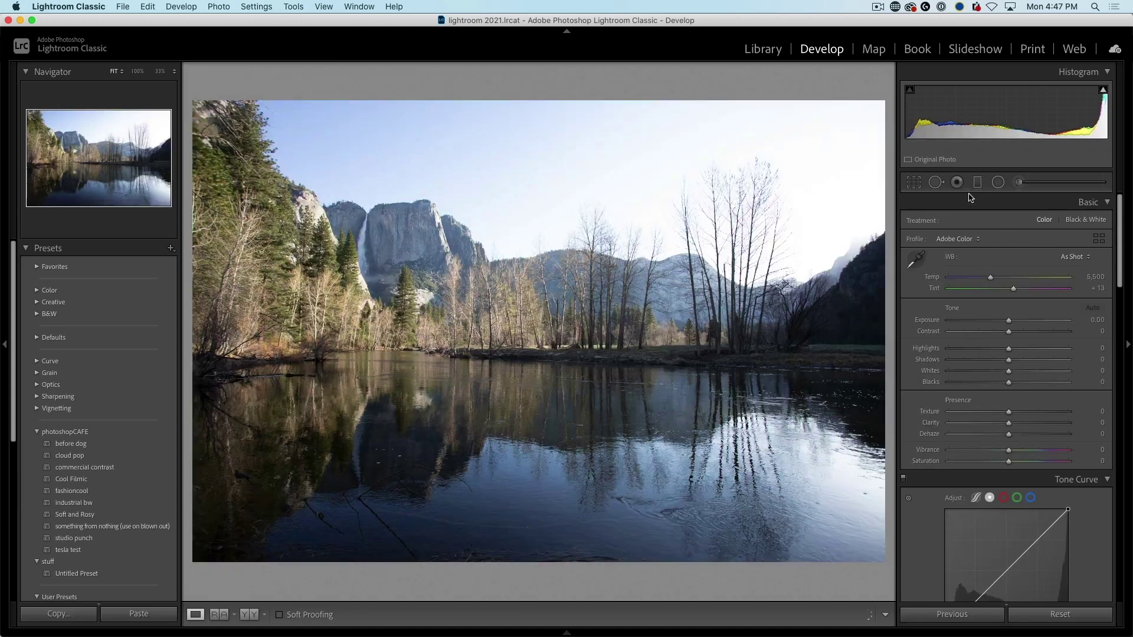
# Draw a graduated filter over the sky and set its Range Mask to Luminance
pyautogui.click(978, 181)
pyautogui.moveTo(594, 276); pyautogui.dragTo(596, 311)
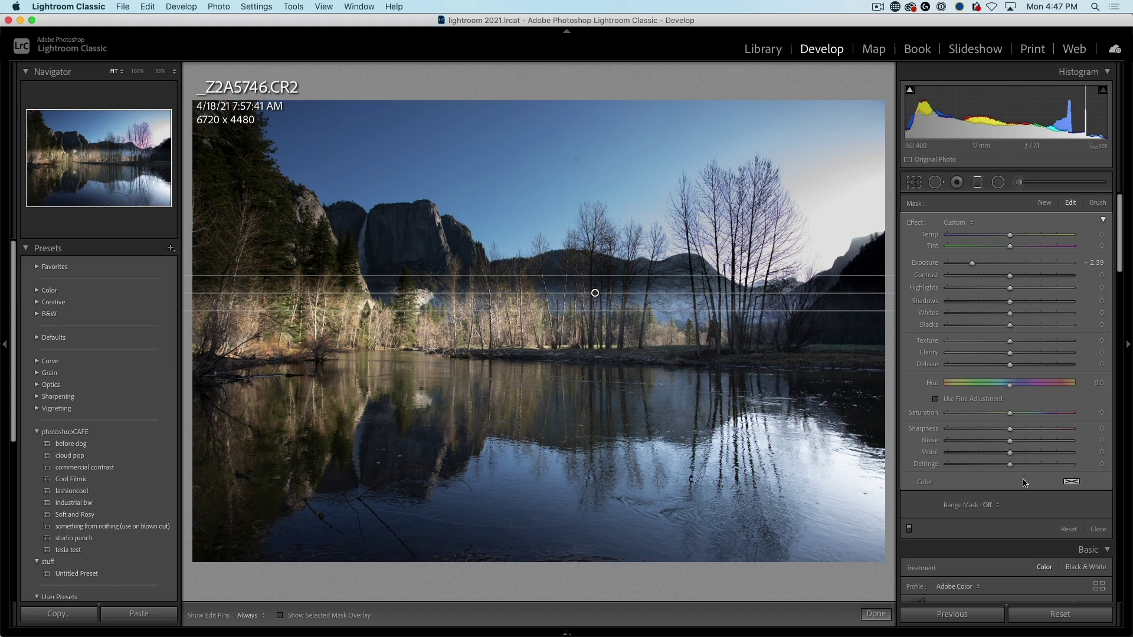
pyautogui.click(993, 504)
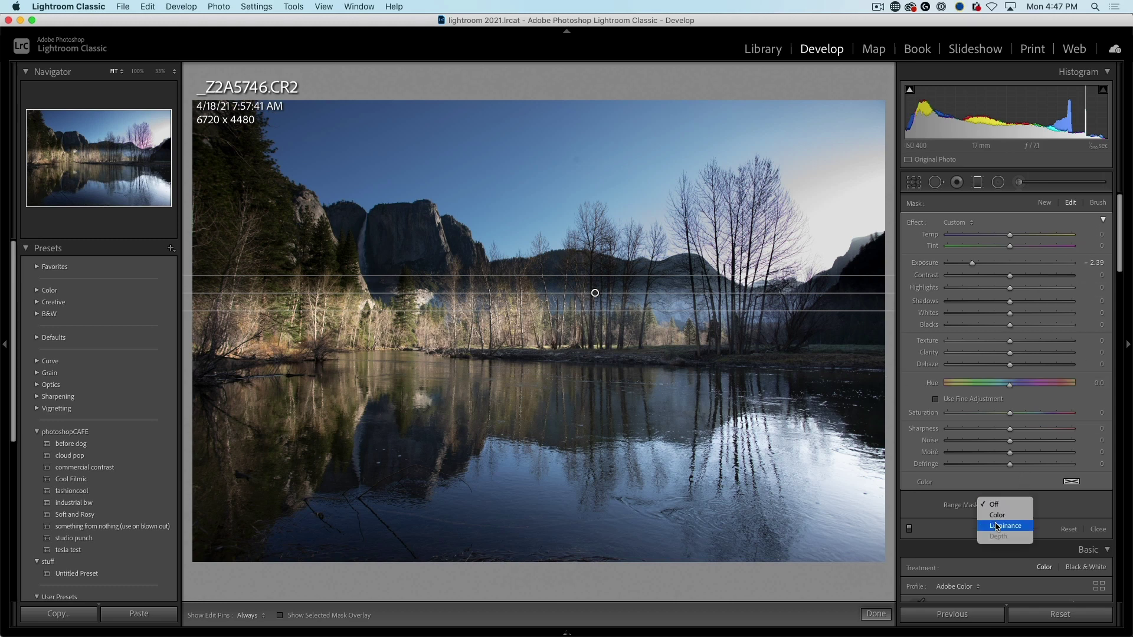
pyautogui.click(998, 527)
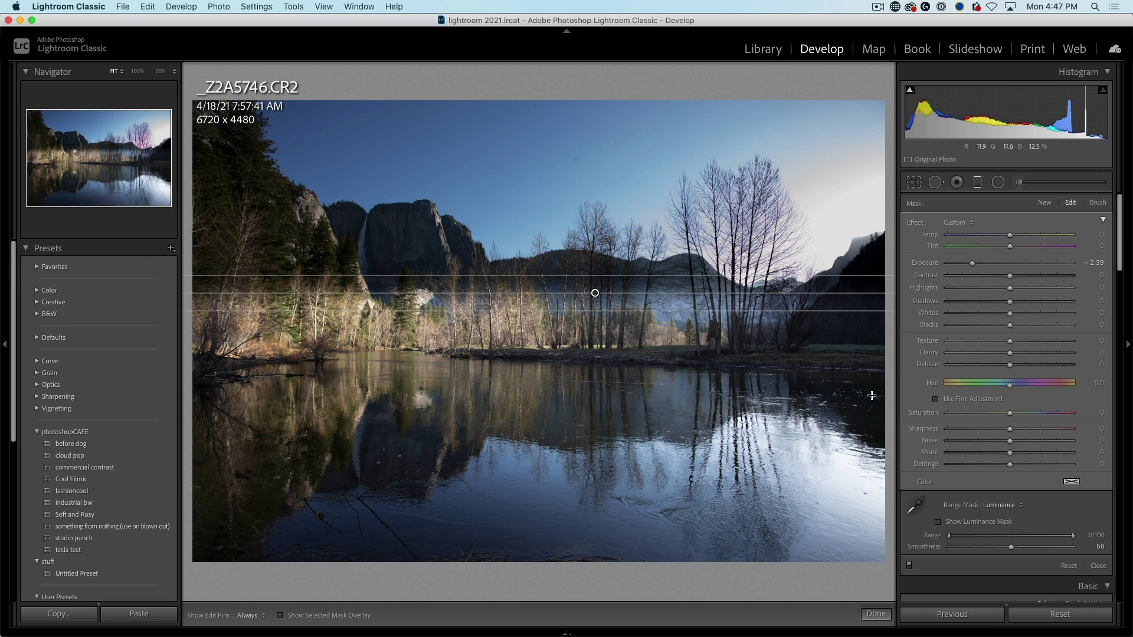
# Restrict the filter to bright tones, ease exposure to −1.60, compare before/after, then return to Library
pyautogui.moveTo(949, 537)
pyautogui.mouseDown()
pyautogui.moveTo(1011, 533)
pyautogui.moveTo(1034, 545)
pyautogui.mouseUp()
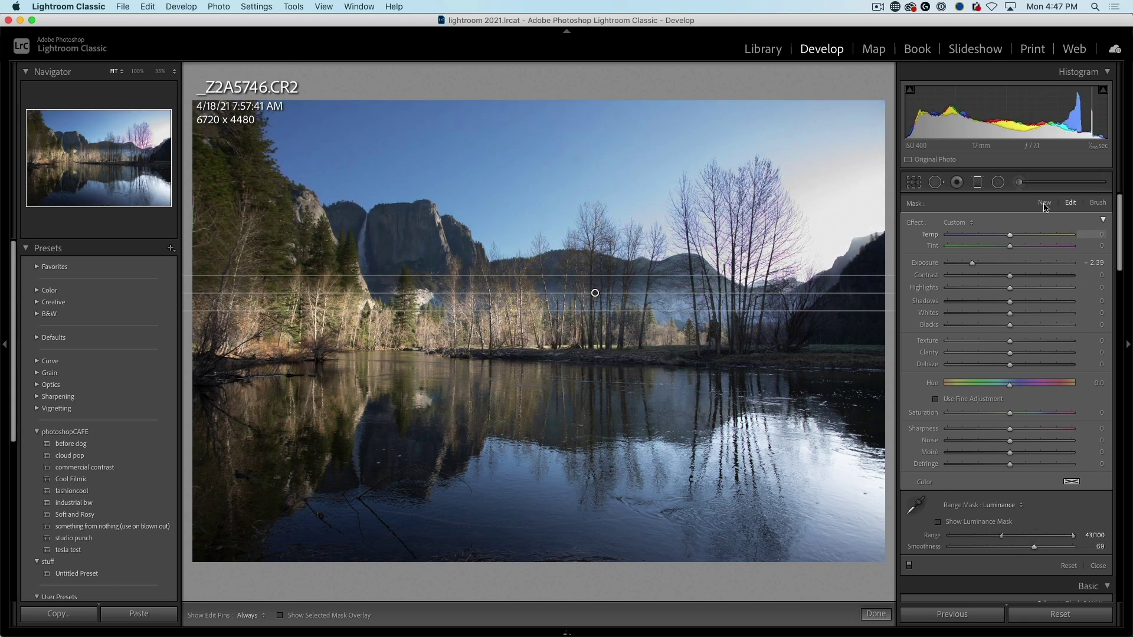
pyautogui.moveTo(972, 263)
pyautogui.mouseDown()
pyautogui.moveTo(993, 265)
pyautogui.moveTo(983, 263)
pyautogui.mouseUp()
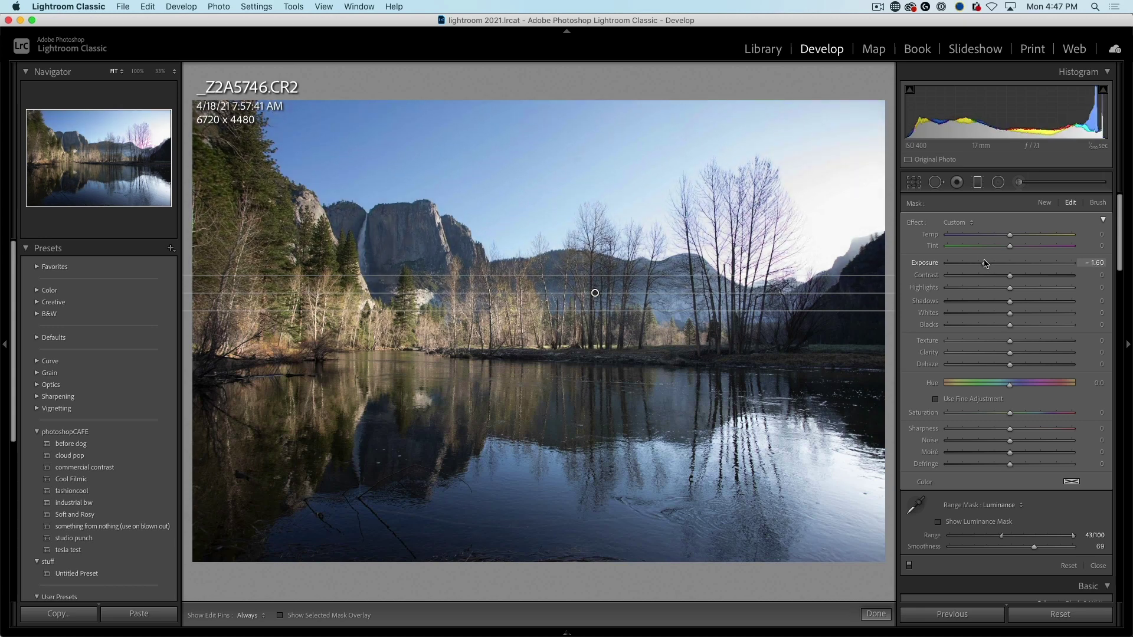
pyautogui.press('\\')
pyautogui.press('\\')
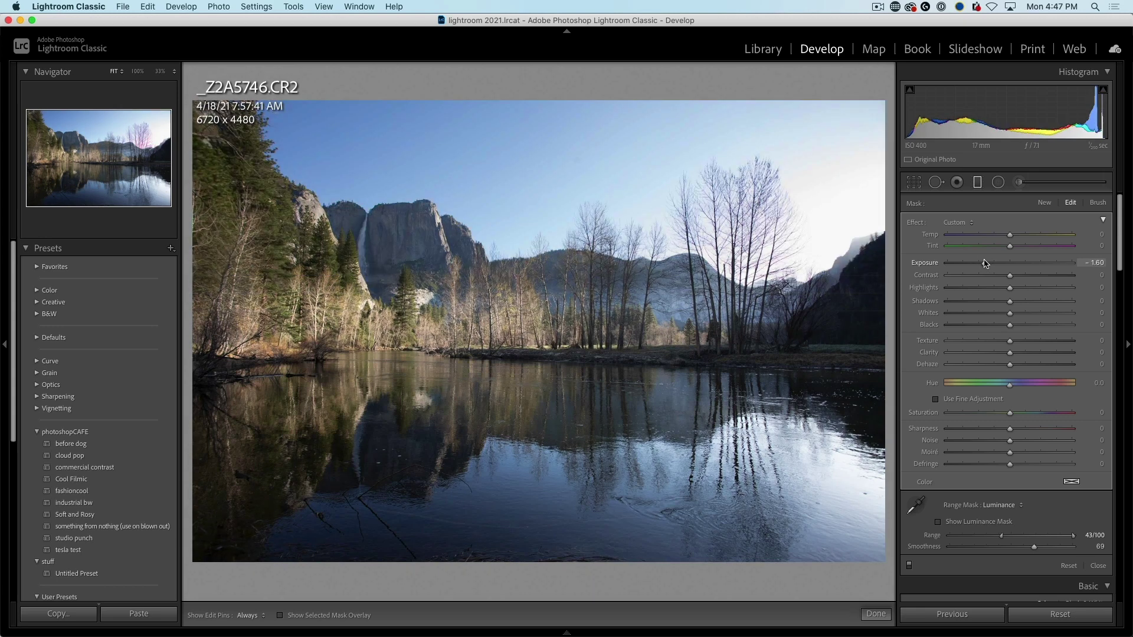
pyautogui.press('\\')
pyautogui.press('\\')
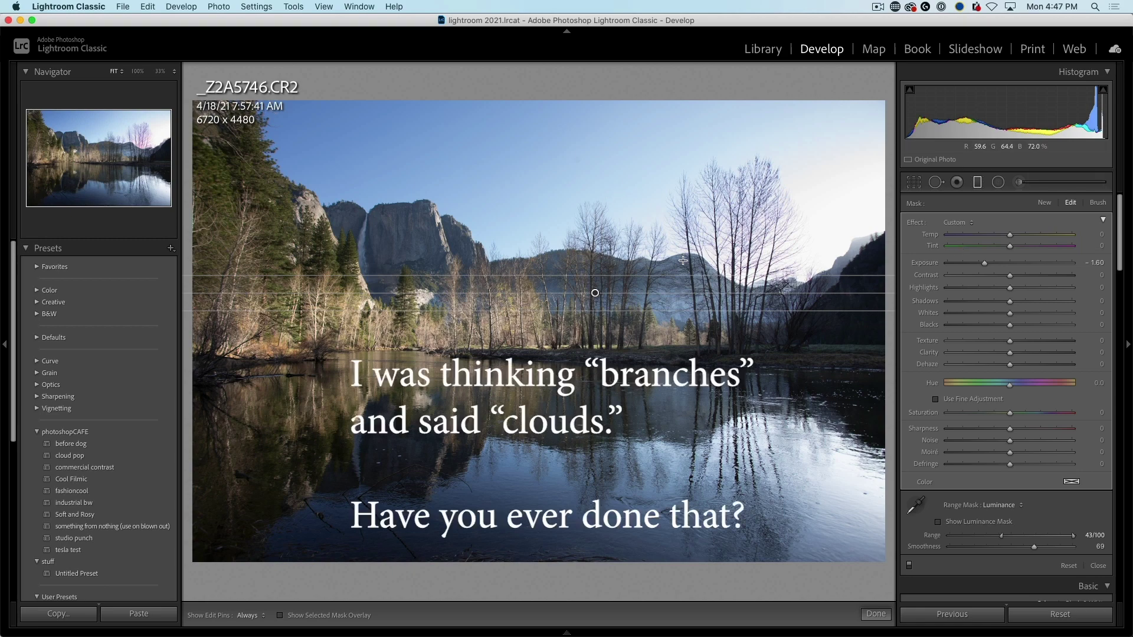
pyautogui.press('\\')
pyautogui.press('\\')
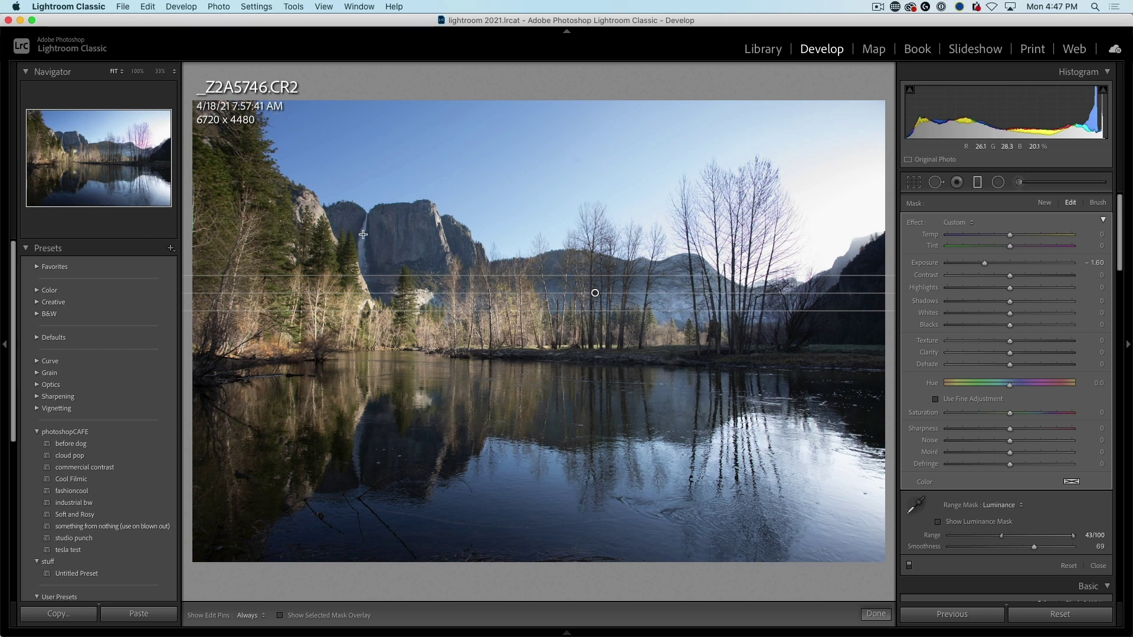
pyautogui.press('e')
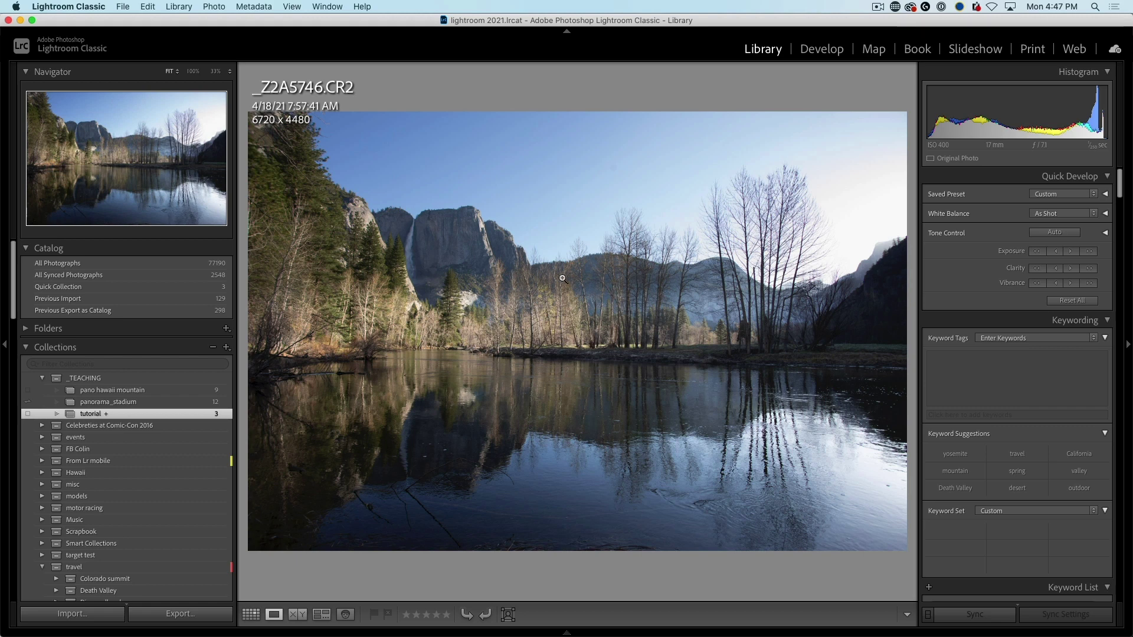
# Send the reflection photo to Photoshop with Edit In > Open as Smart Object
pyautogui.rightClick(534, 181)
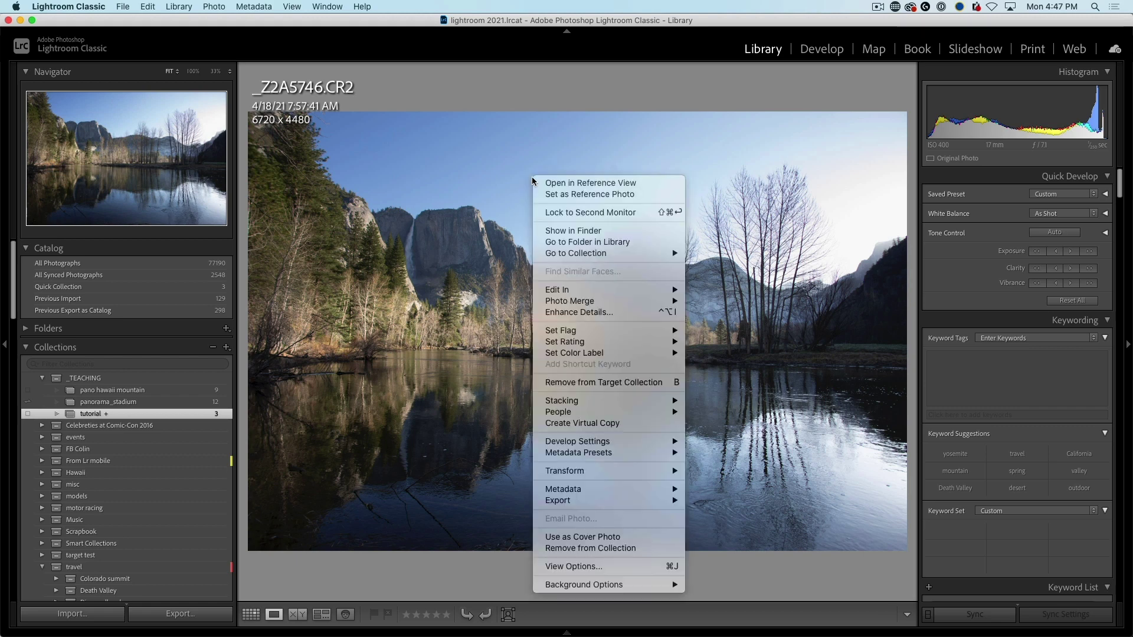
pyautogui.moveTo(557, 290)
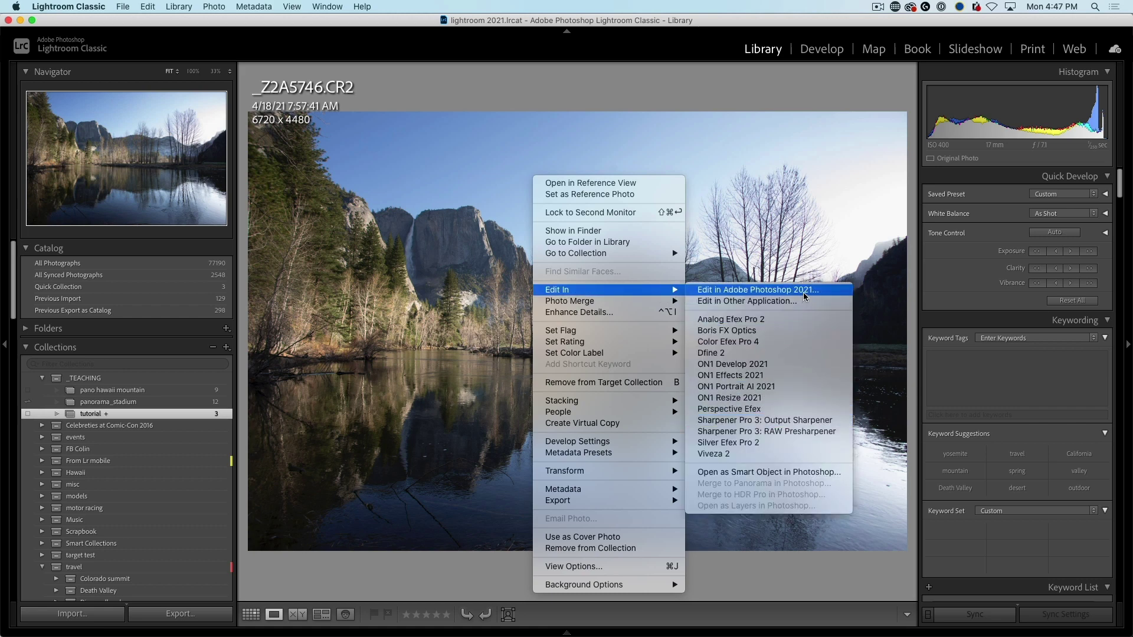
pyautogui.click(800, 472)
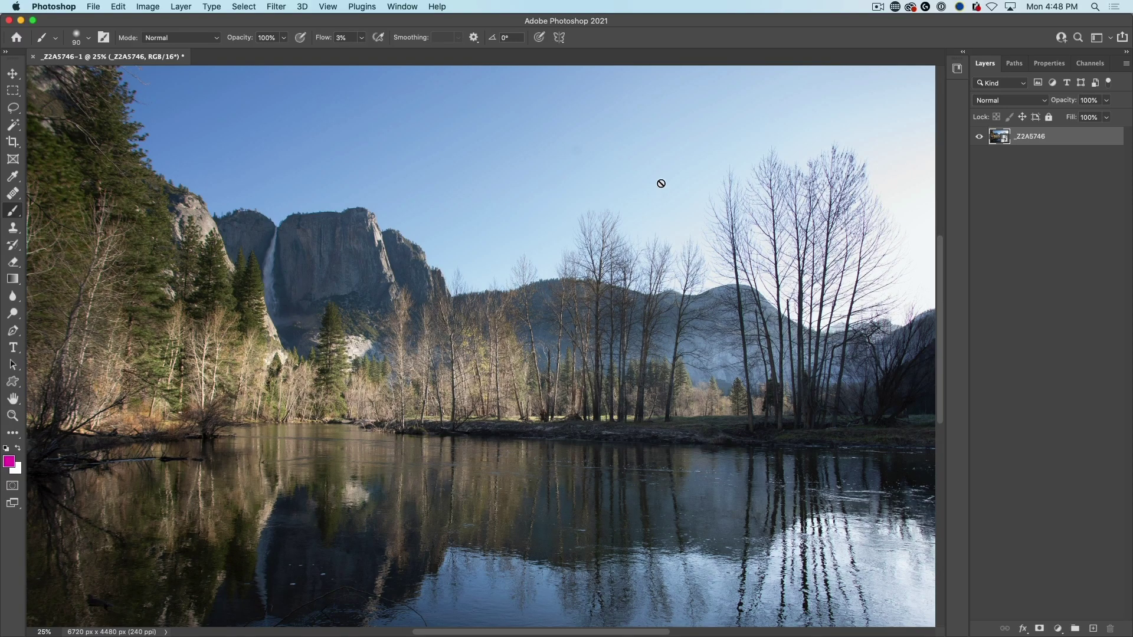
# Select the Move tool and open the smart object's embedded raw file in Camera Raw
pyautogui.click(13, 74)
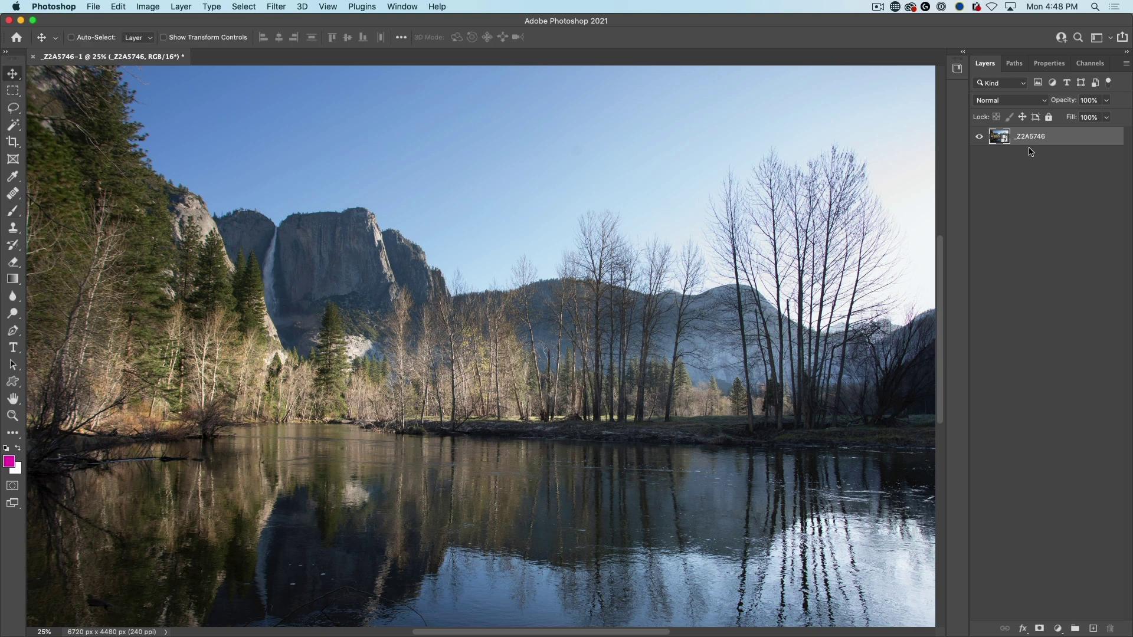
pyautogui.doubleClick(1000, 136)
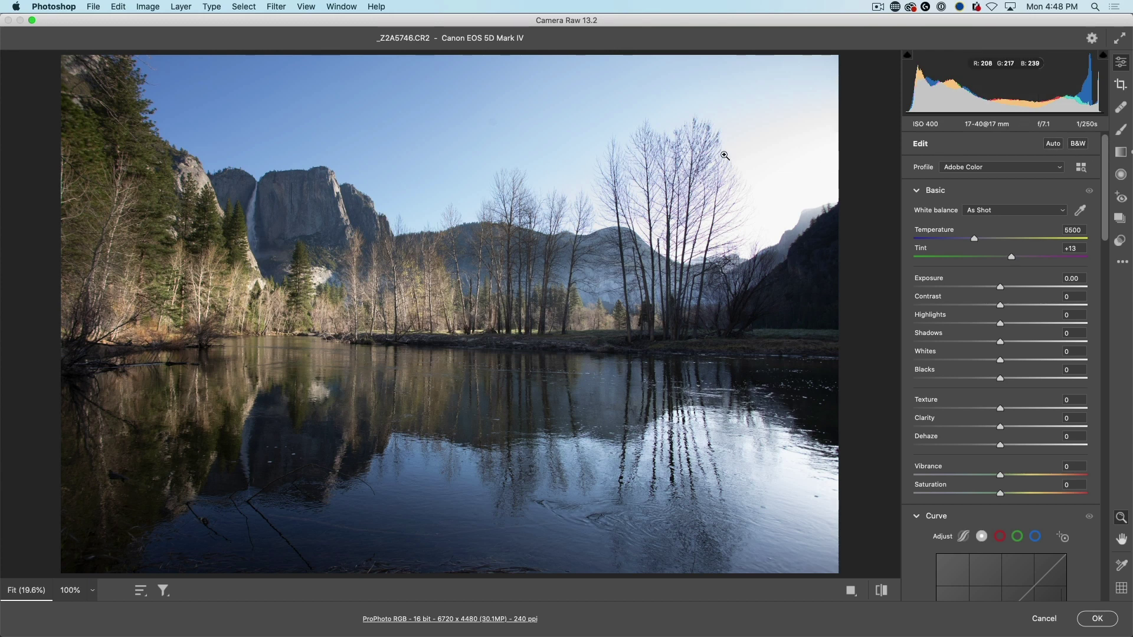
# Select the sky graduated filter pin and turn on Visualize Luminance Map
pyautogui.click(1121, 152)
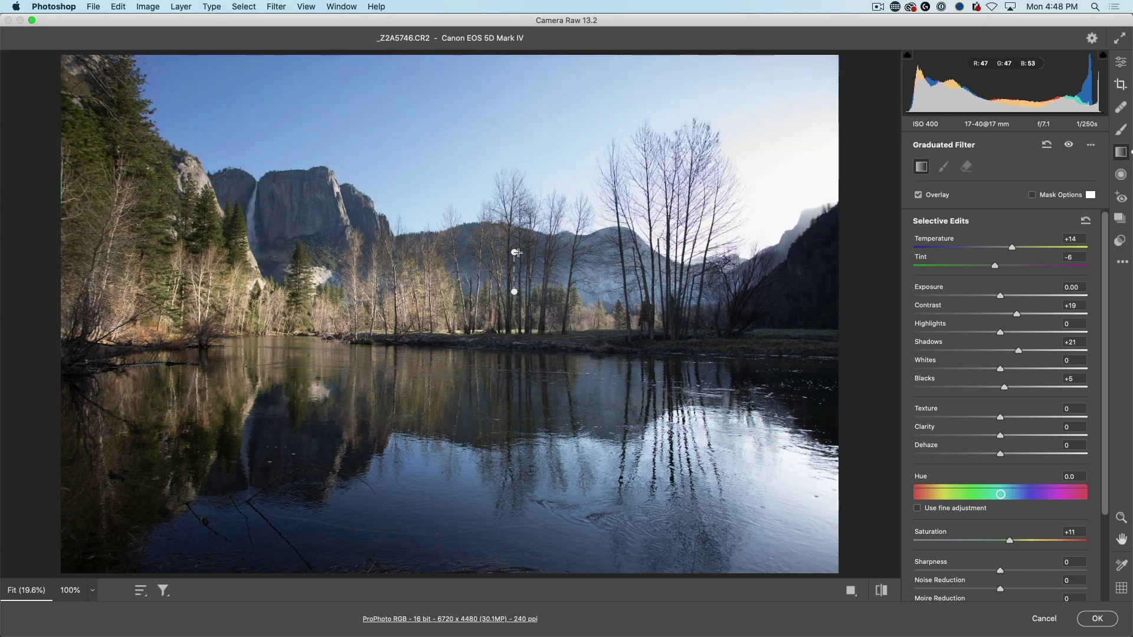
pyautogui.scroll(-3, 1094, 265)
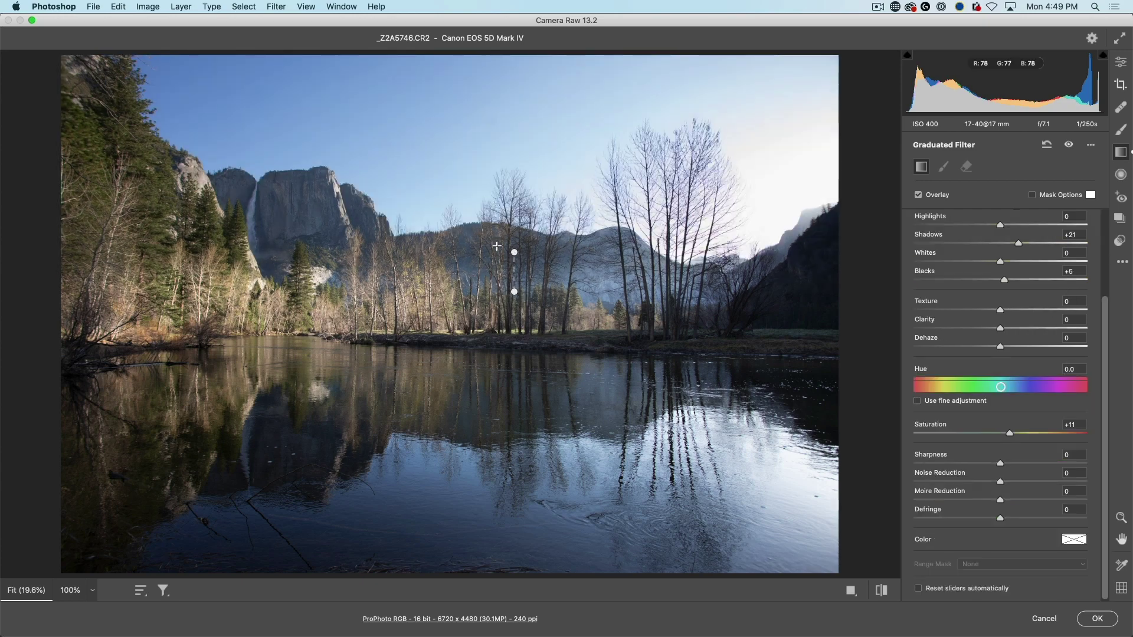
pyautogui.click(514, 257)
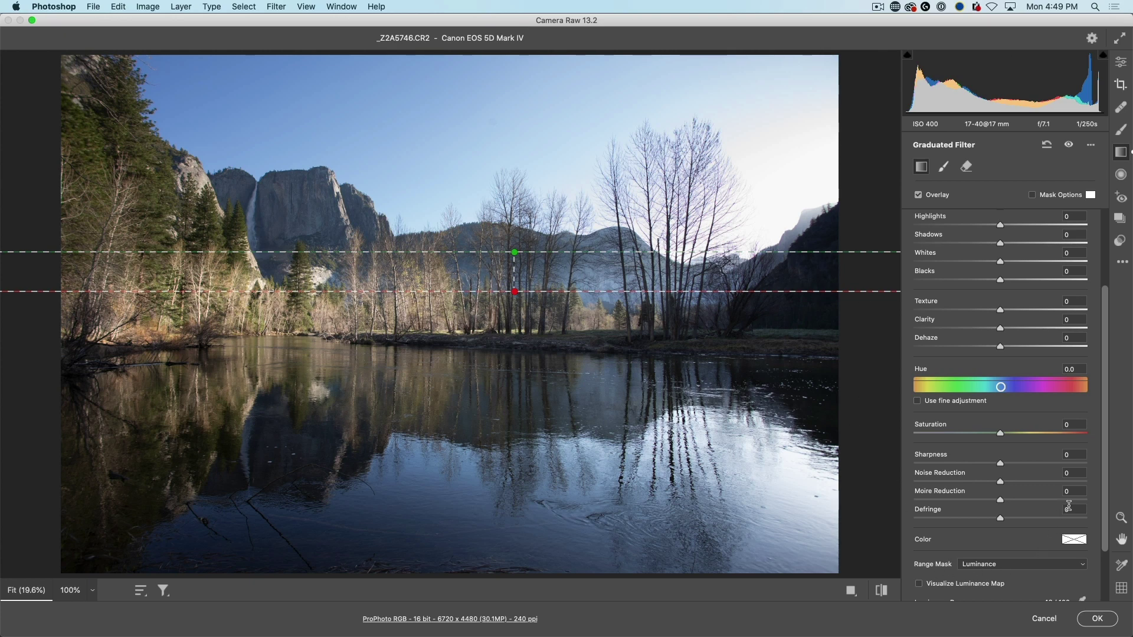
pyautogui.scroll(-3, 1106, 501)
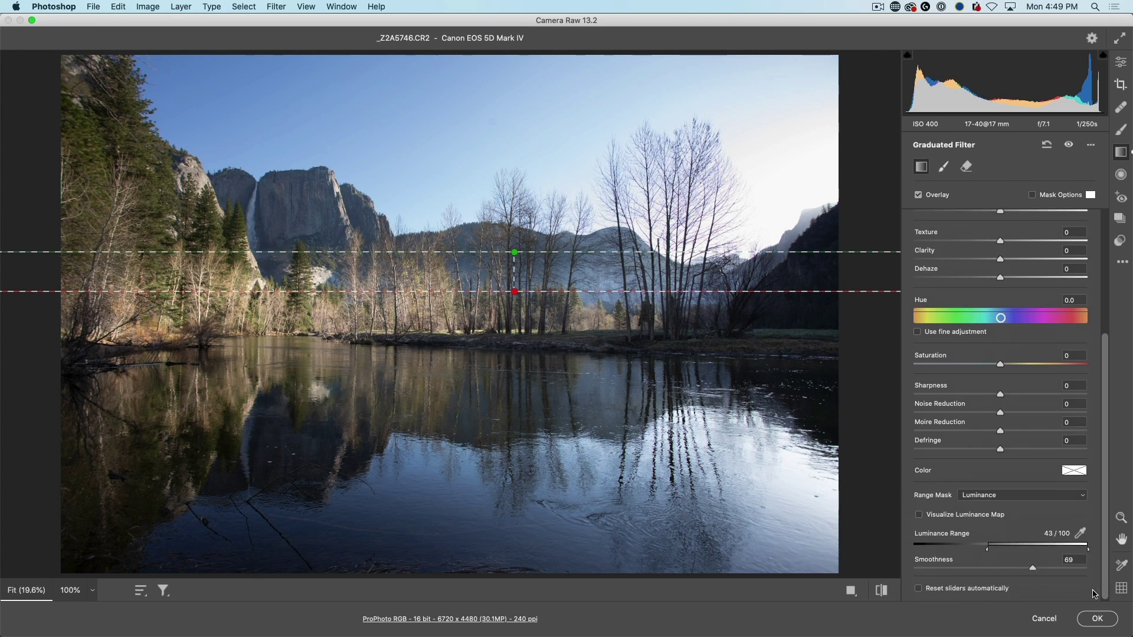
pyautogui.click(919, 514)
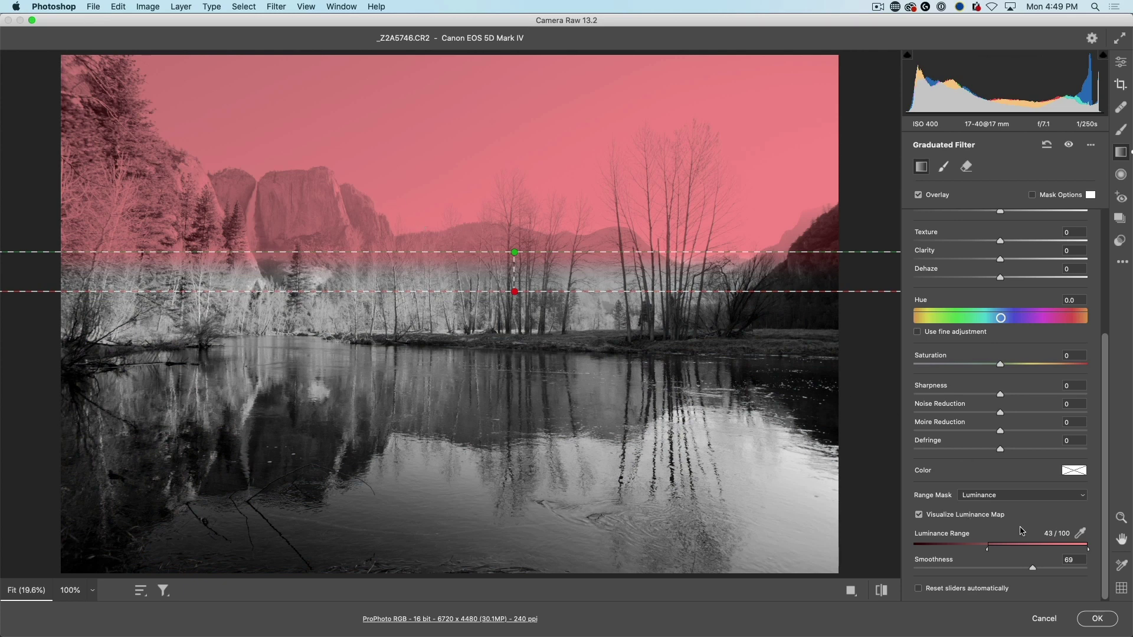
# Set the sky mask's luminance range to 70/100 and smoothness 27, then hide the map
pyautogui.moveTo(986, 545)
pyautogui.mouseDown()
pyautogui.moveTo(1048, 544)
pyautogui.moveTo(1009, 545)
pyautogui.mouseUp()
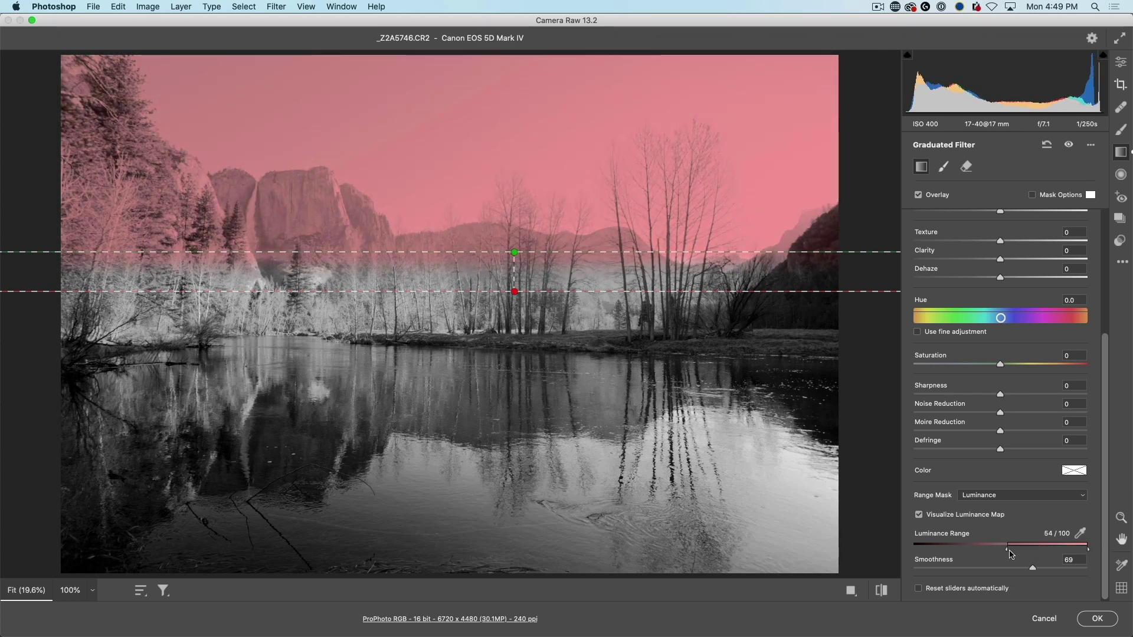
pyautogui.moveTo(1035, 571)
pyautogui.mouseDown()
pyautogui.moveTo(950, 568)
pyautogui.moveTo(1034, 549)
pyautogui.mouseUp()
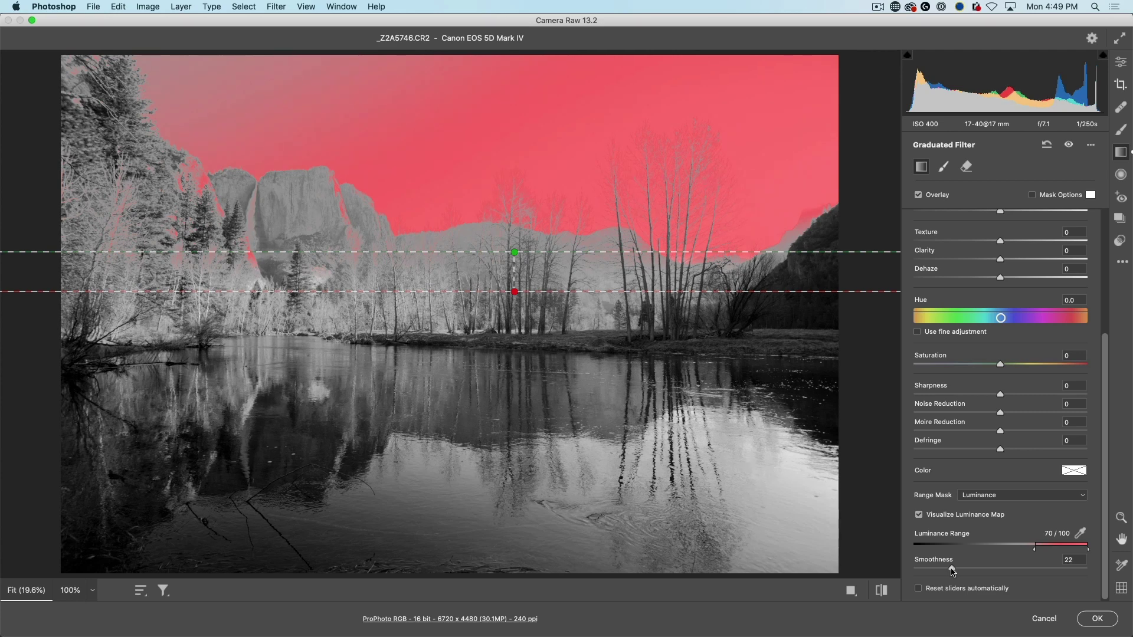
pyautogui.moveTo(948, 570); pyautogui.dragTo(962, 571)
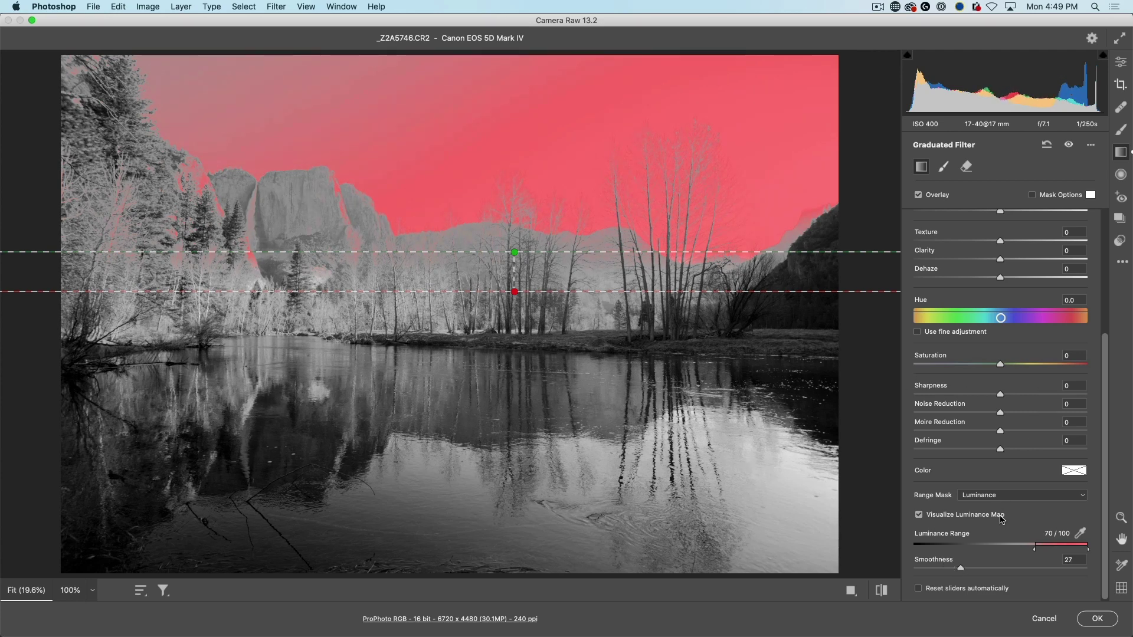
pyautogui.click(919, 515)
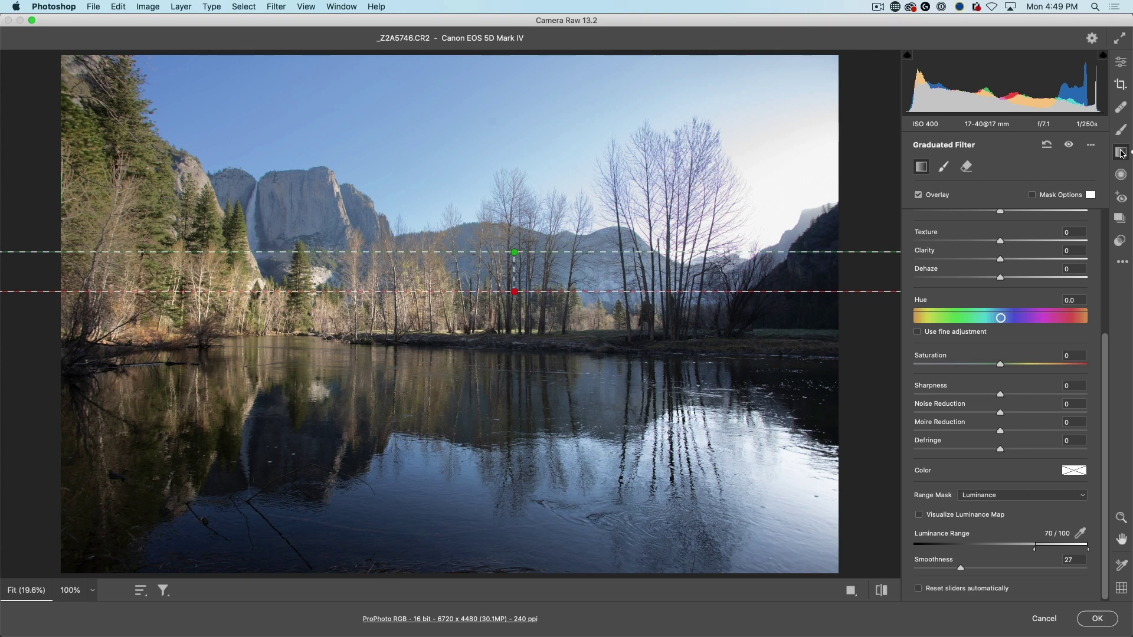
pyautogui.click(1121, 62)
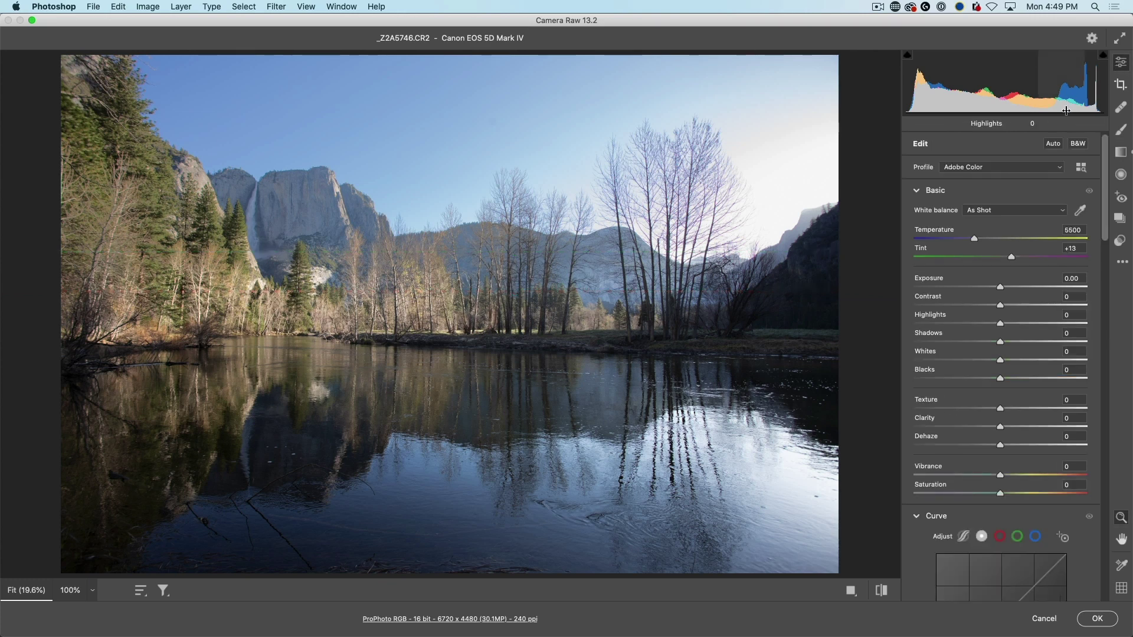
pyautogui.press('p')
pyautogui.press('p')
pyautogui.press('p')
pyautogui.press('p')
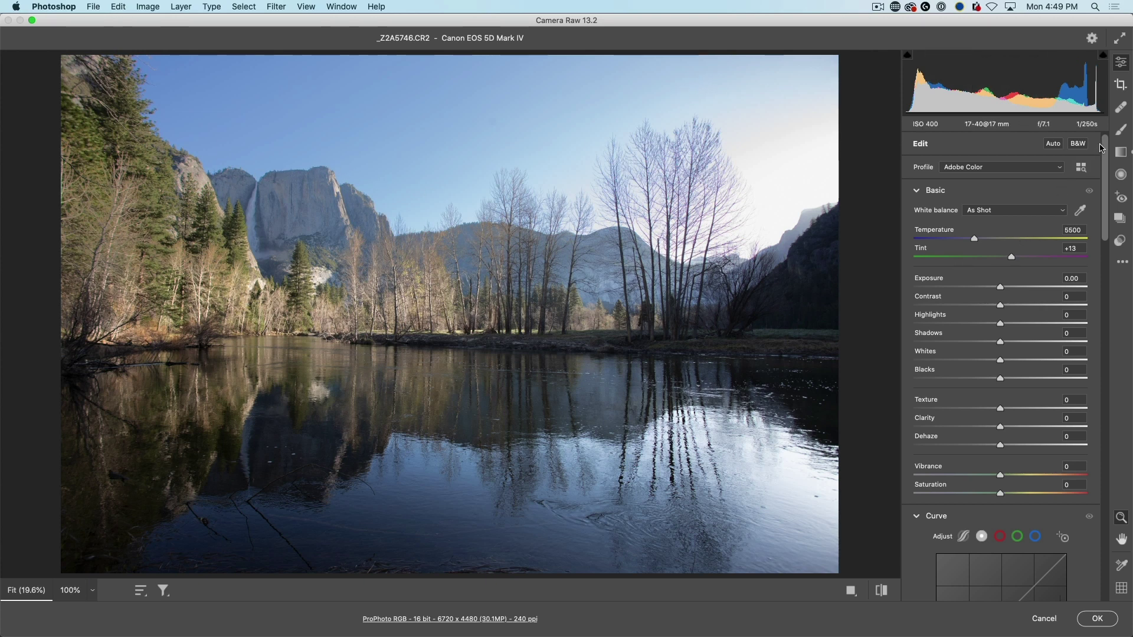
pyautogui.click(1120, 152)
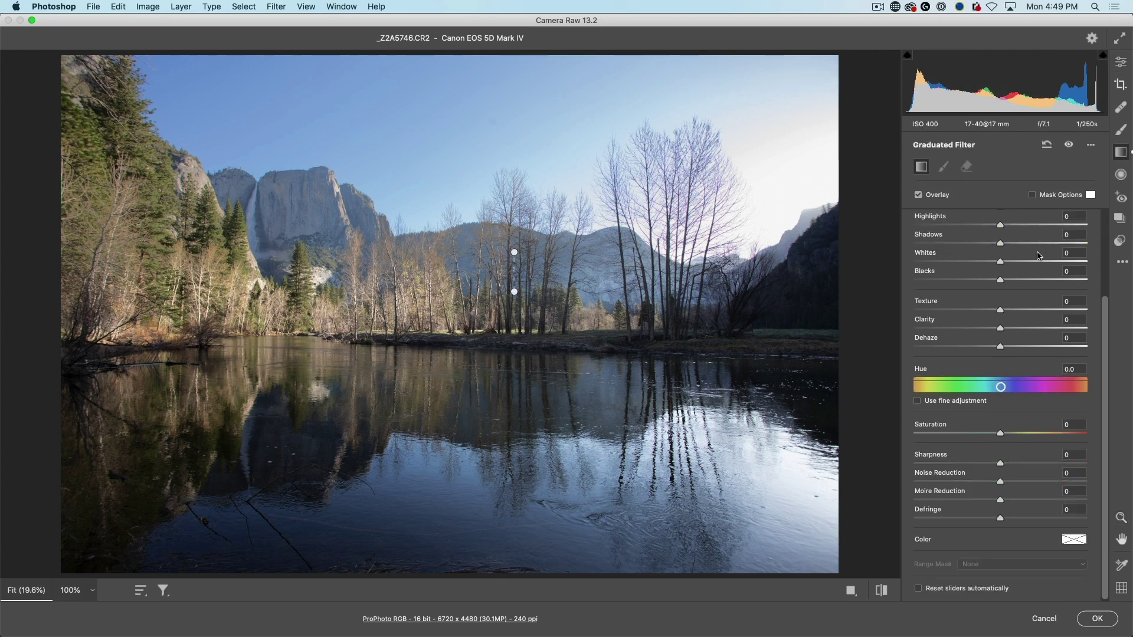
# Select the sky filter and switch to a smaller eraser brush on its mask
pyautogui.click(514, 253)
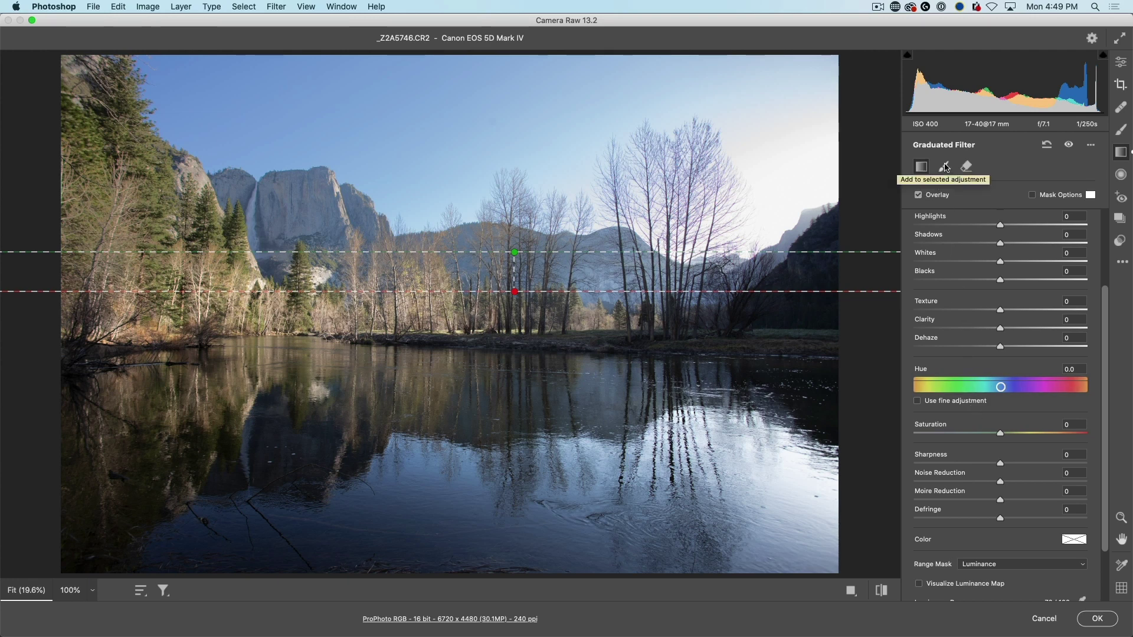
pyautogui.click(945, 167)
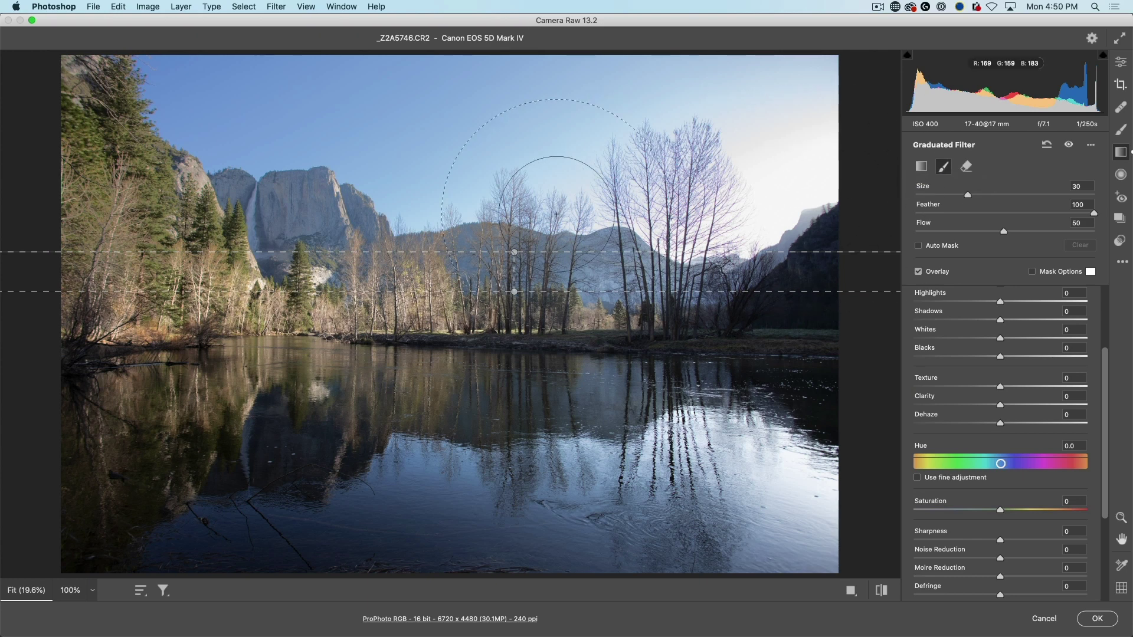
pyautogui.press('[')
pyautogui.press('[')
pyautogui.press('[')
pyautogui.press('[')
pyautogui.press('[')
pyautogui.press('[')
pyautogui.press('[')
pyautogui.press('[')
pyautogui.press('[')
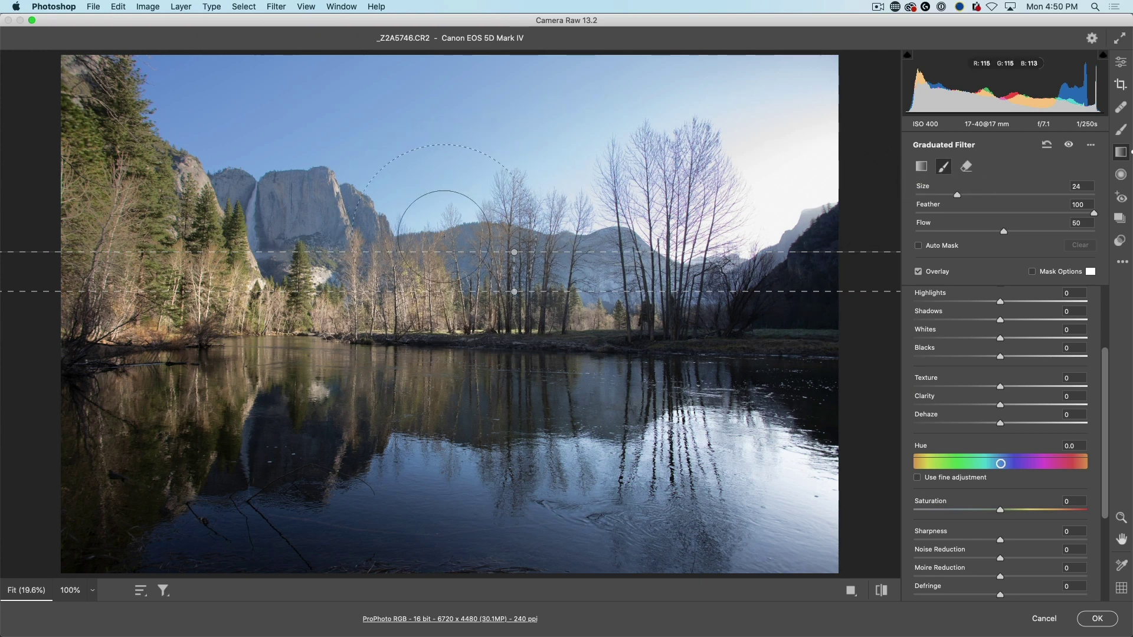
pyautogui.press('[')
pyautogui.press('[')
pyautogui.press('[')
pyautogui.press('[')
pyautogui.press('[')
pyautogui.press('[')
pyautogui.press('[')
pyautogui.press('[')
pyautogui.press('[')
pyautogui.press('alt')
# Erase the filter's darkening over the waterfall, cliff base, and nearby trees
pyautogui.moveTo(247, 195); pyautogui.dragTo(313, 234)
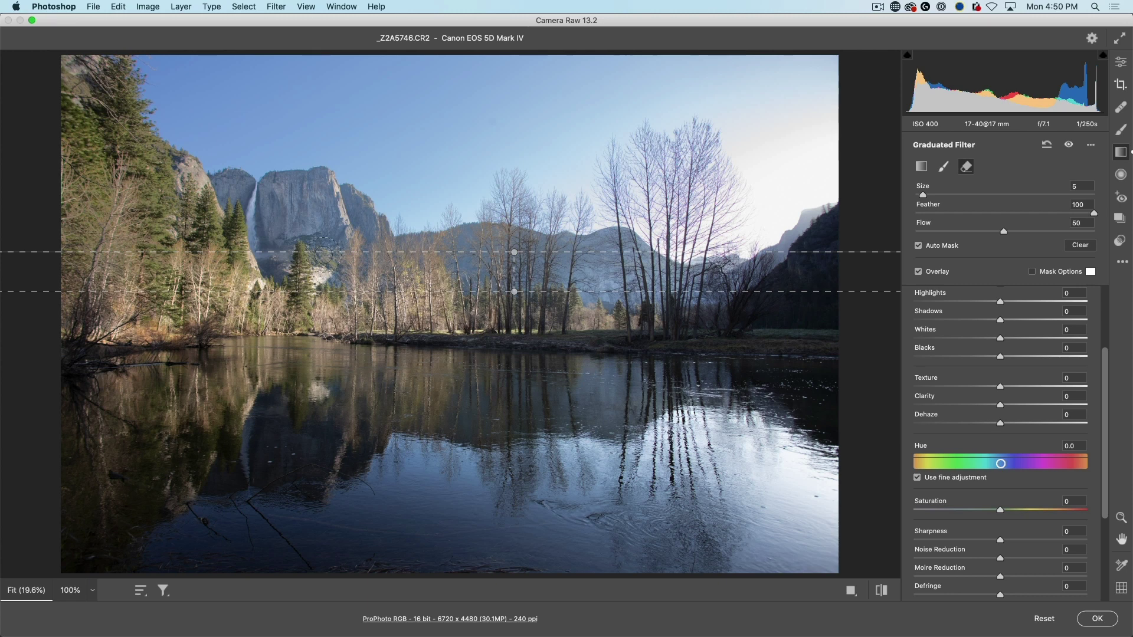
pyautogui.moveTo(314, 235); pyautogui.dragTo(252, 268)
pyautogui.moveTo(296, 221)
pyautogui.mouseDown()
pyautogui.moveTo(460, 246)
pyautogui.moveTo(405, 244)
pyautogui.mouseUp()
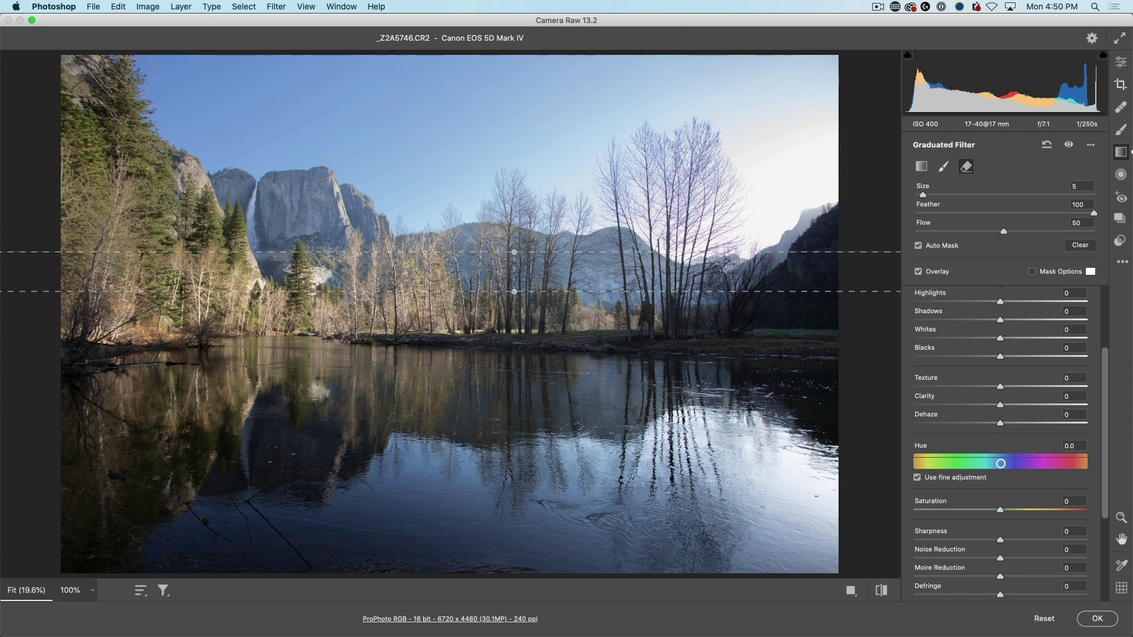
pyautogui.moveTo(598, 265); pyautogui.dragTo(586, 252)
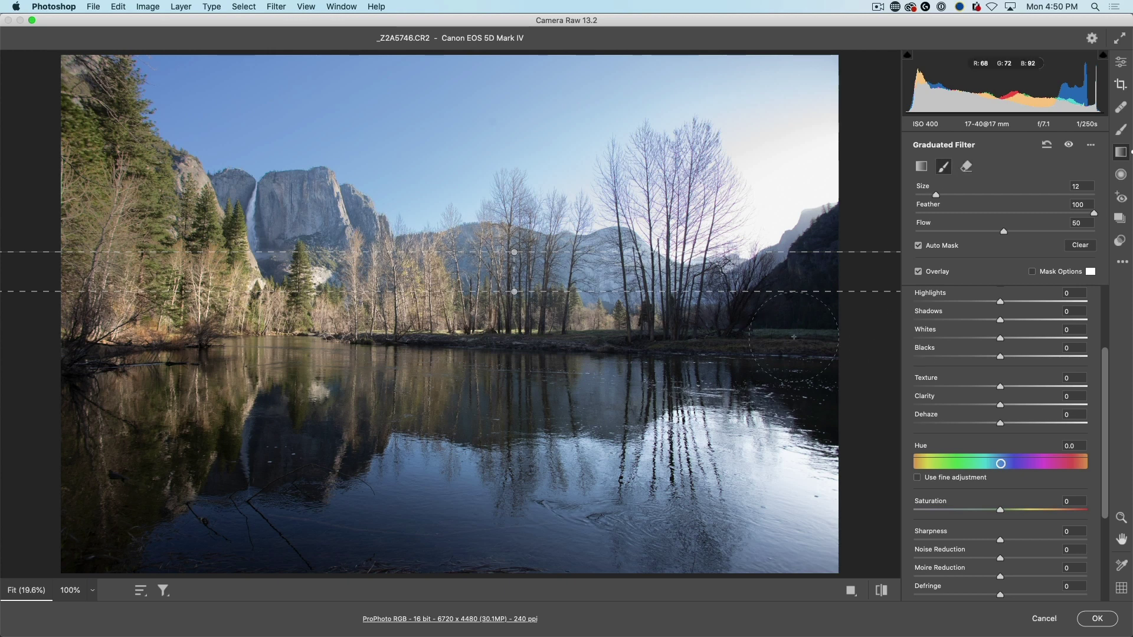
pyautogui.moveTo(1105, 377); pyautogui.dragTo(1114, 461)
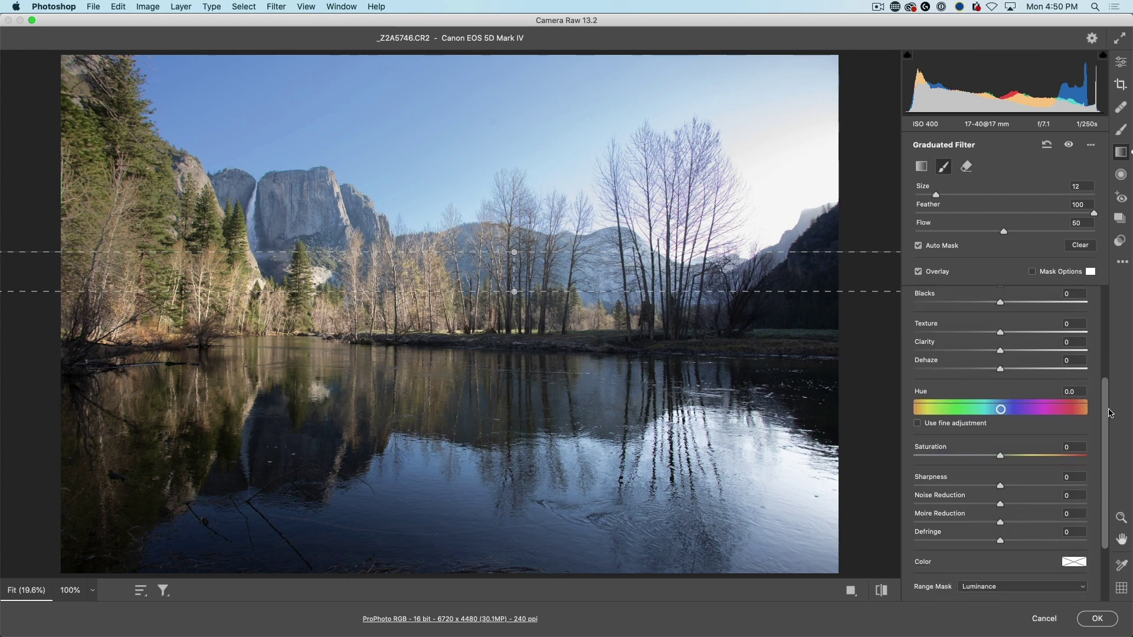
# Preview the luminance map at smoothness 37, then return to the general Edit panel
pyautogui.click(969, 515)
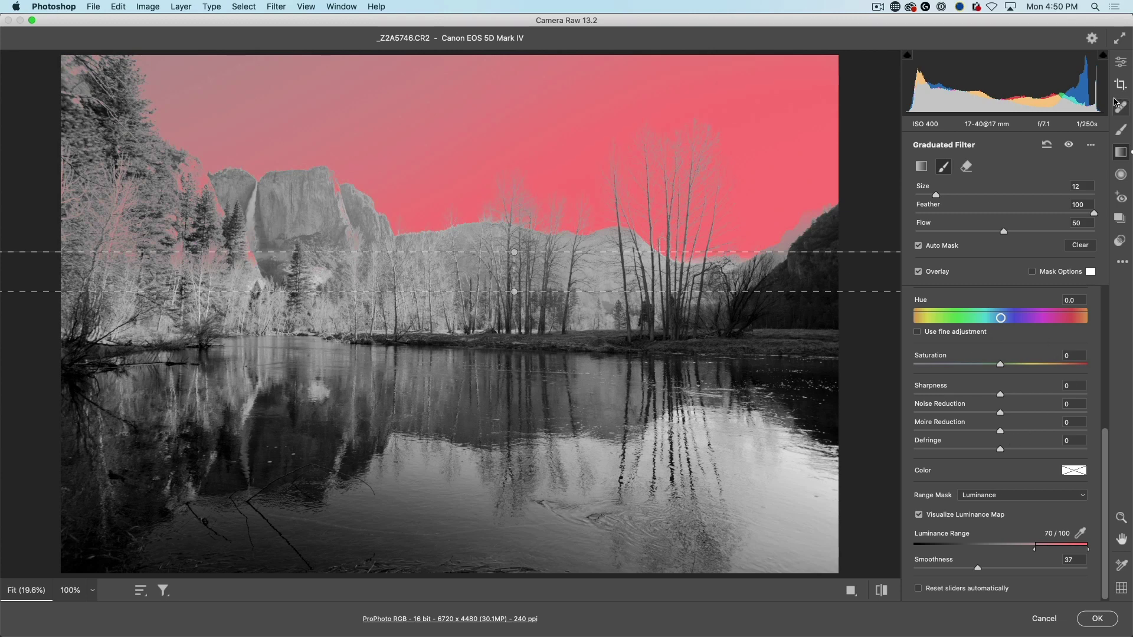
pyautogui.click(1120, 62)
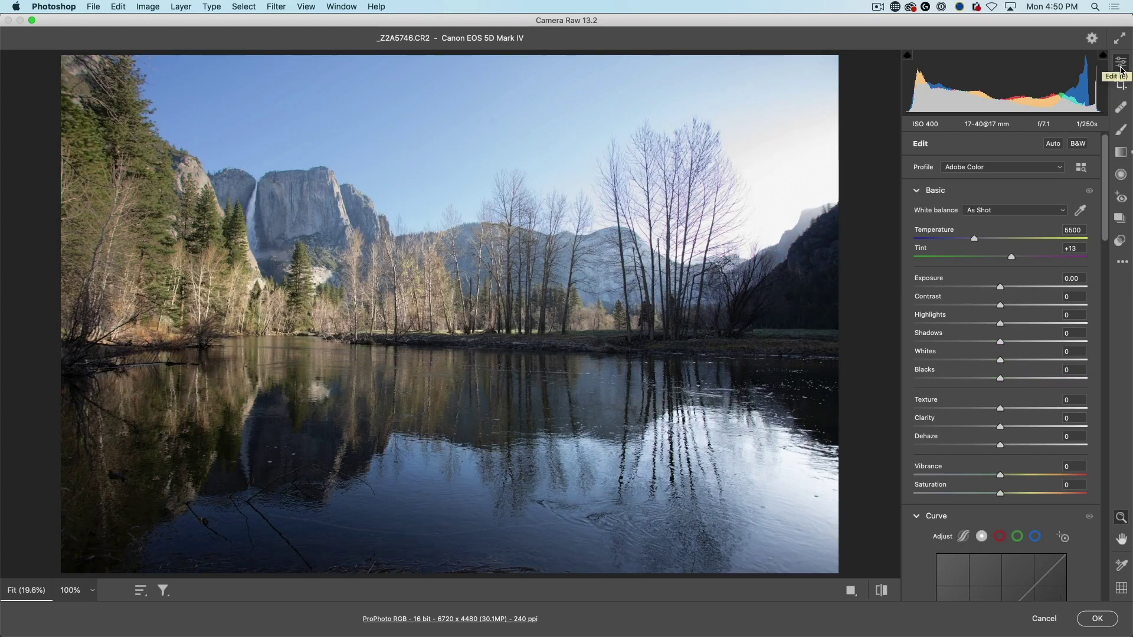
pyautogui.press('p')
pyautogui.press('p')
pyautogui.press('p')
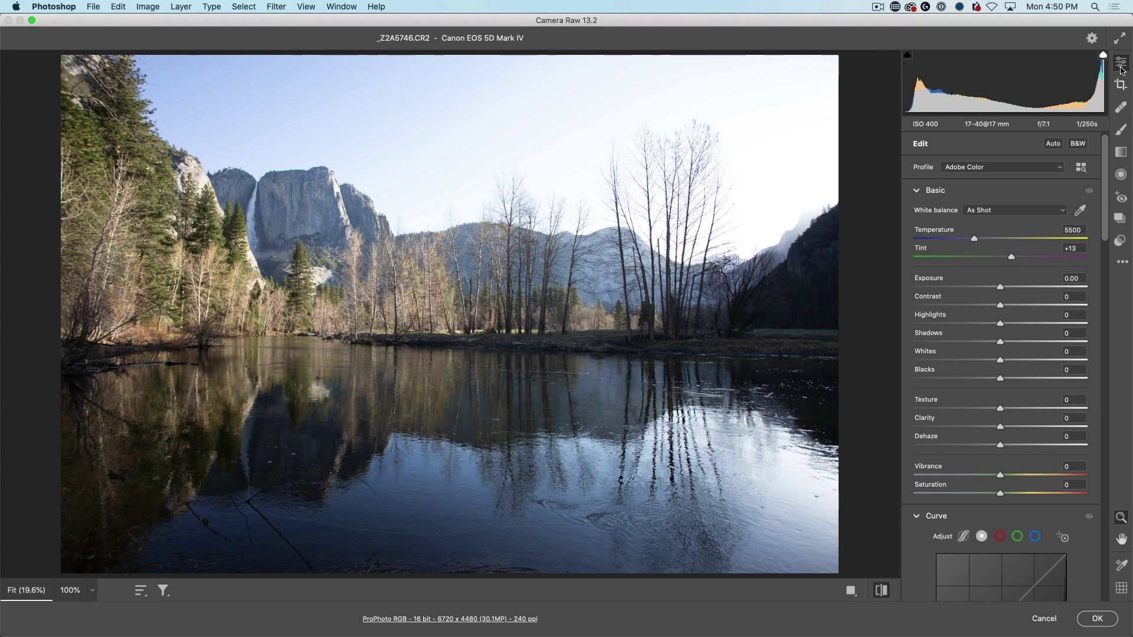
pyautogui.press('p')
pyautogui.press('p')
pyautogui.press('p')
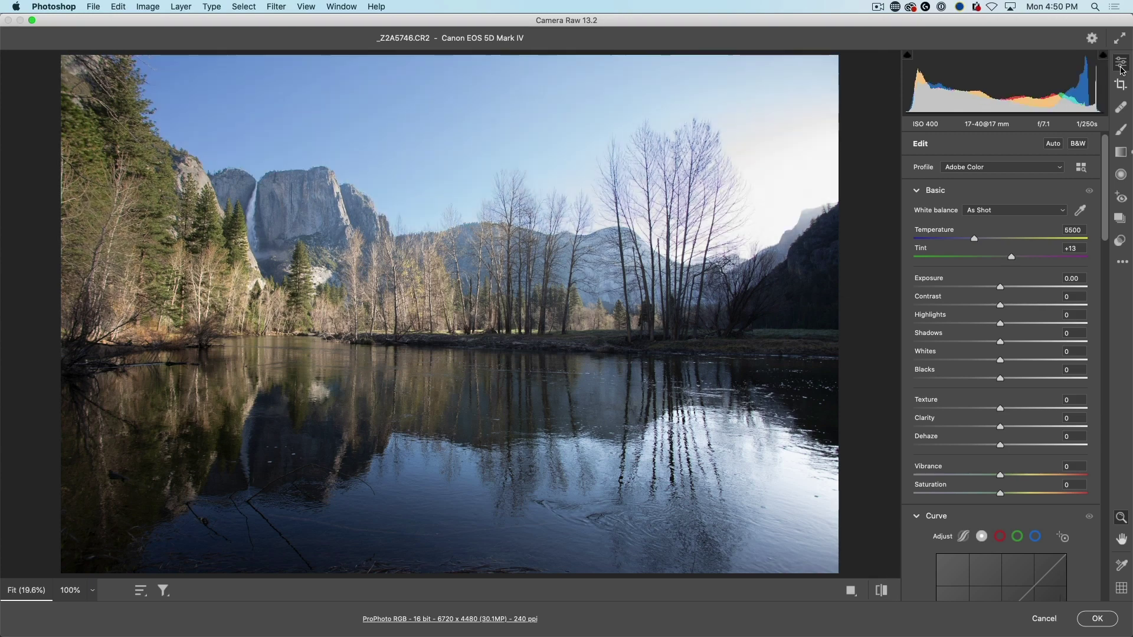